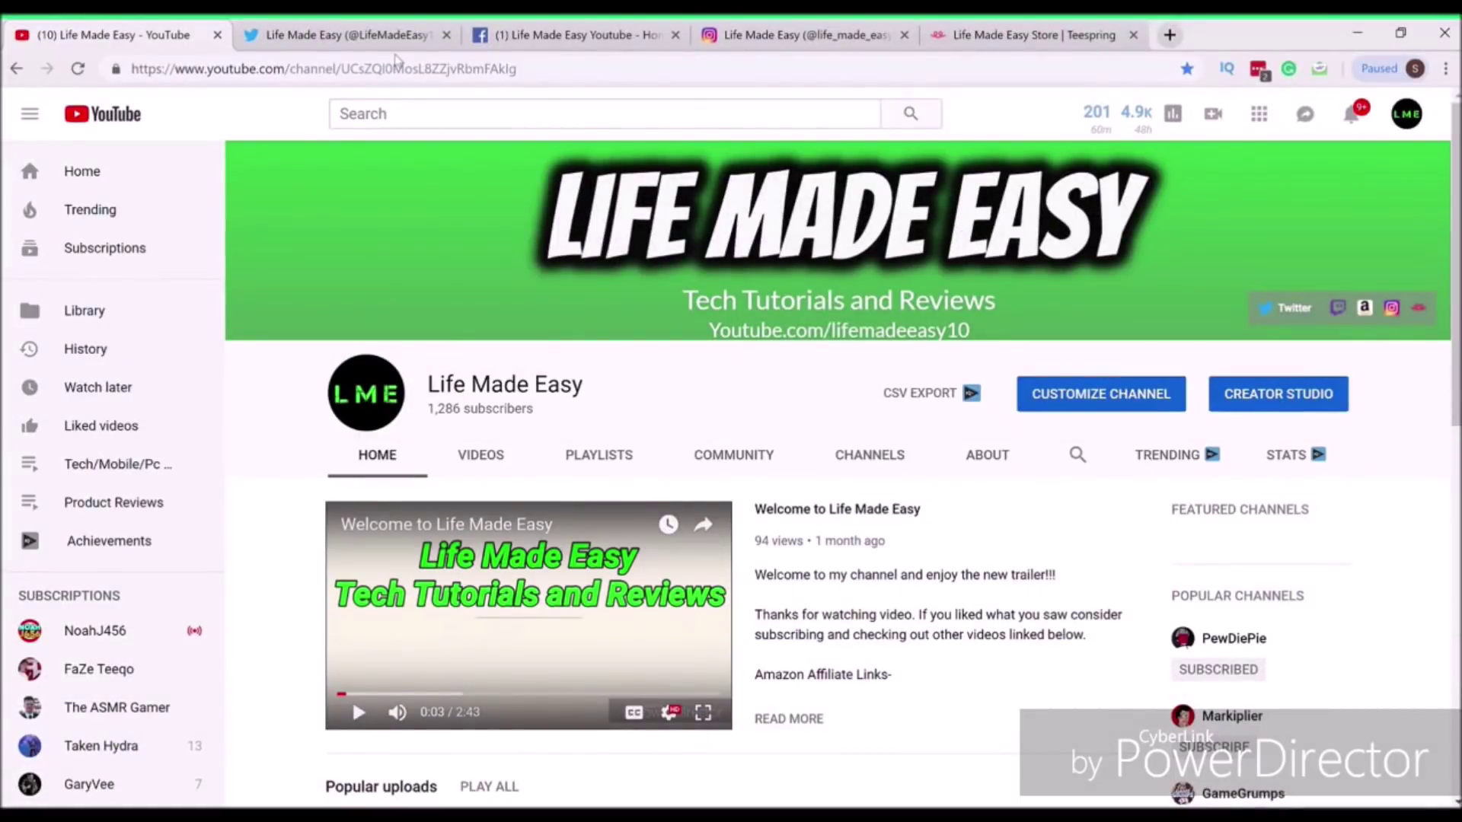
Look through the Life Made Easy pages on Twitter, Facebook, Instagram and Teespring
click(395, 42)
scroll(693, 350, down, 4)
scroll(654, 190, up, 2)
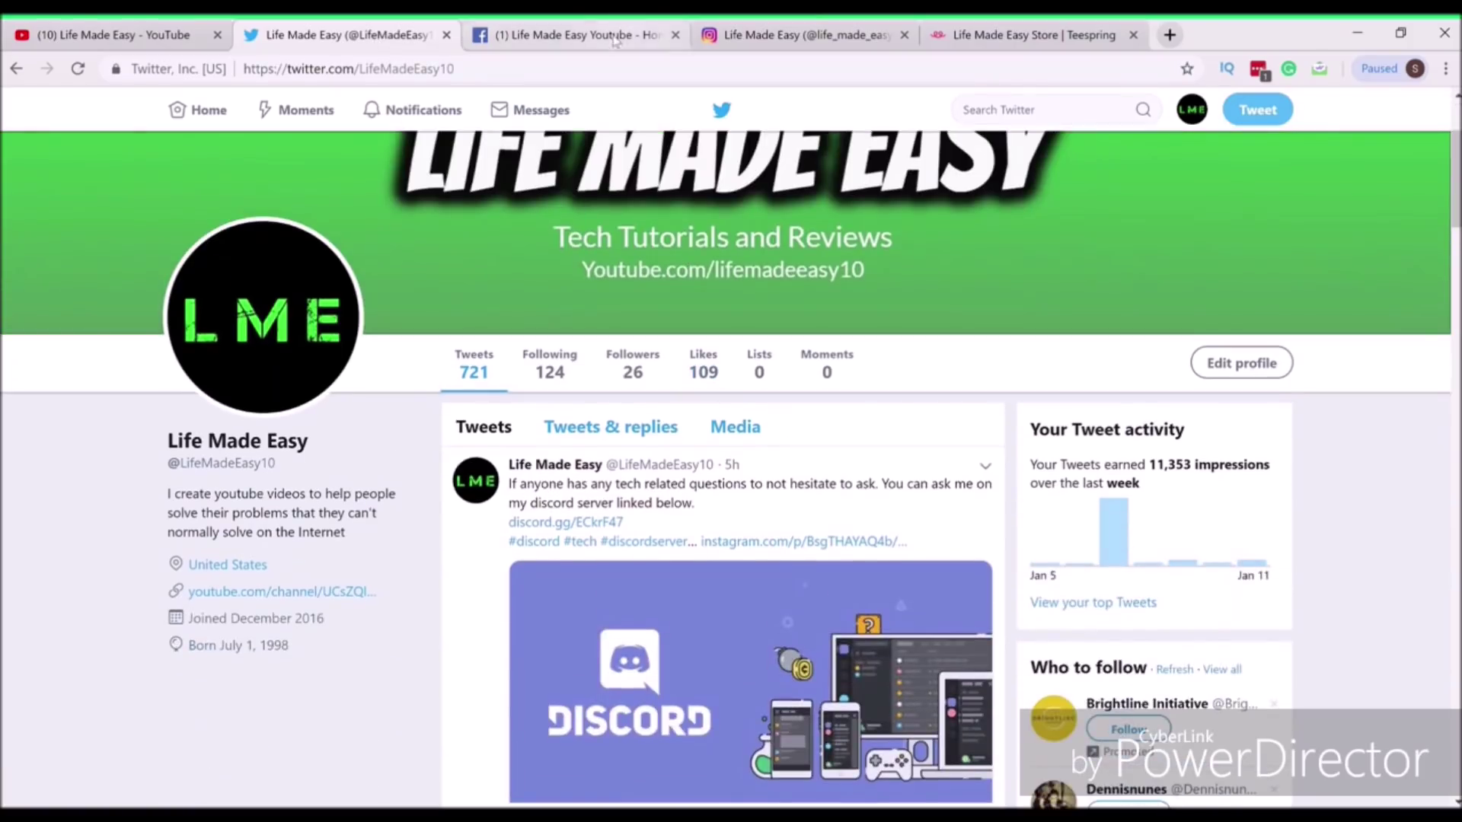
click(615, 42)
key(ctrl+Tab)
scroll(722, 383, down, 3)
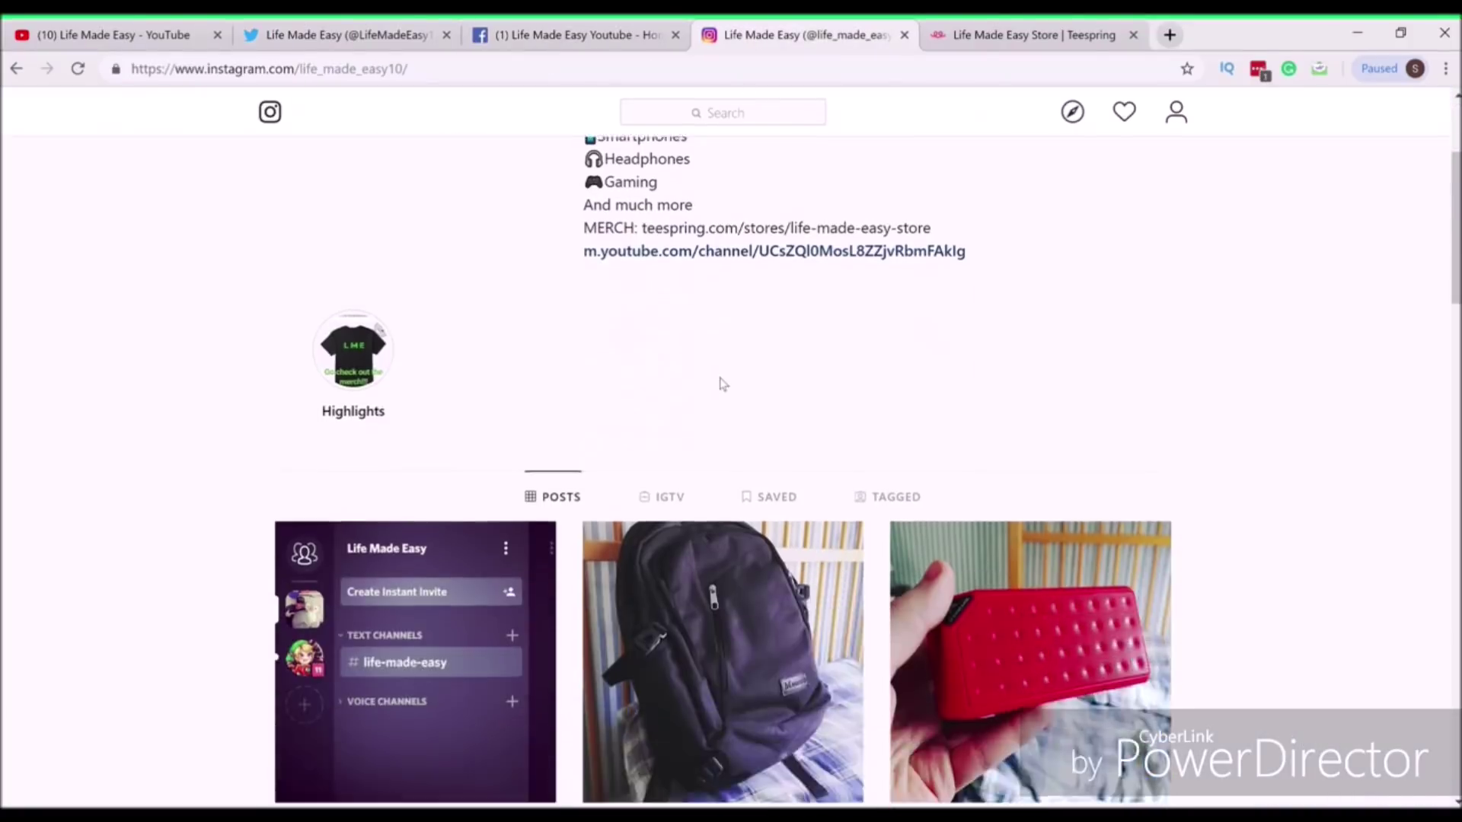
scroll(721, 383, up, 3)
key(ctrl+Tab)
scroll(745, 512, down, 2)
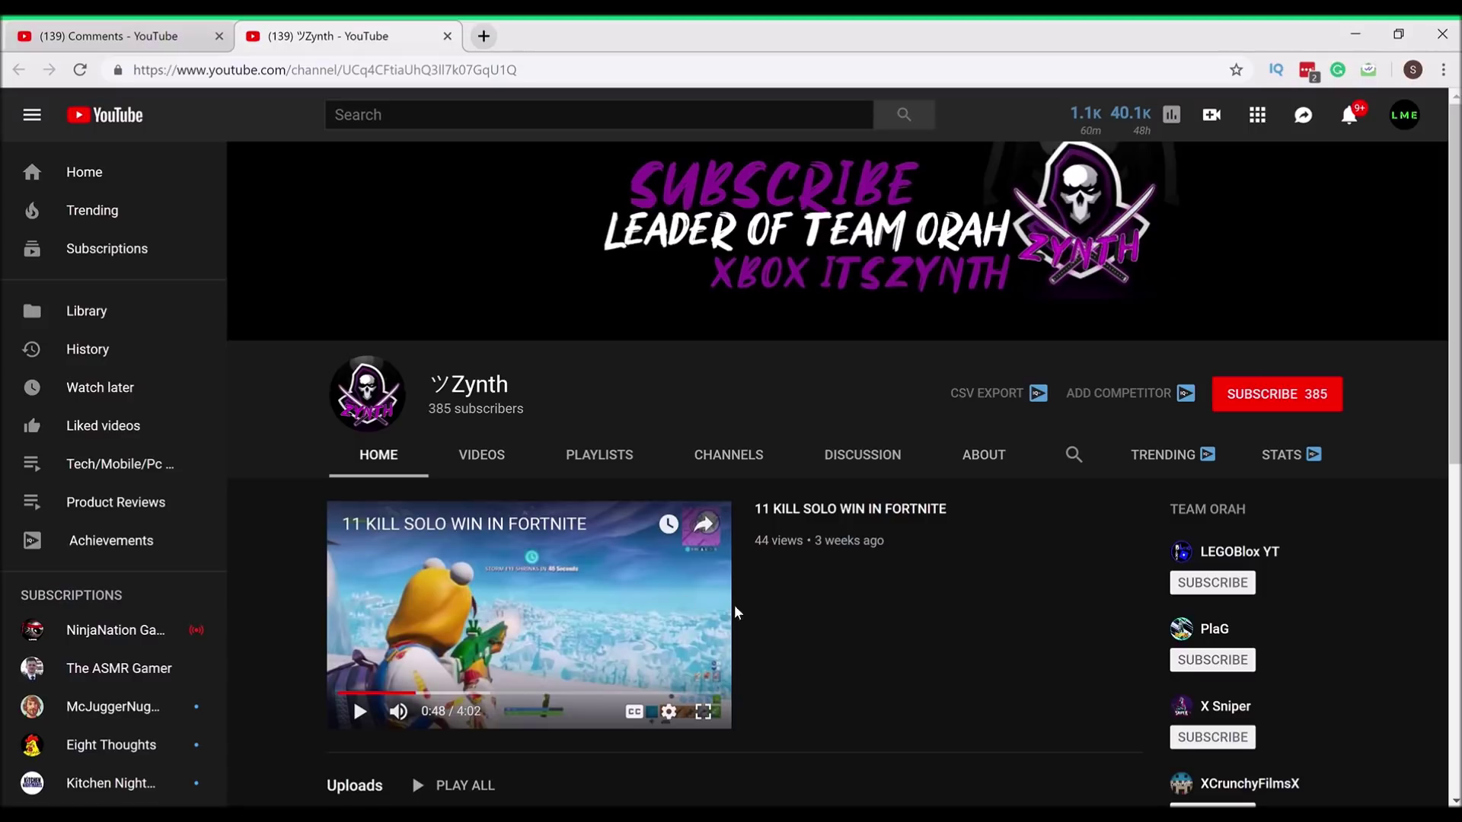
Play and pause the featured Fortnite video on the Zynth YouTube channel page
click(610, 598)
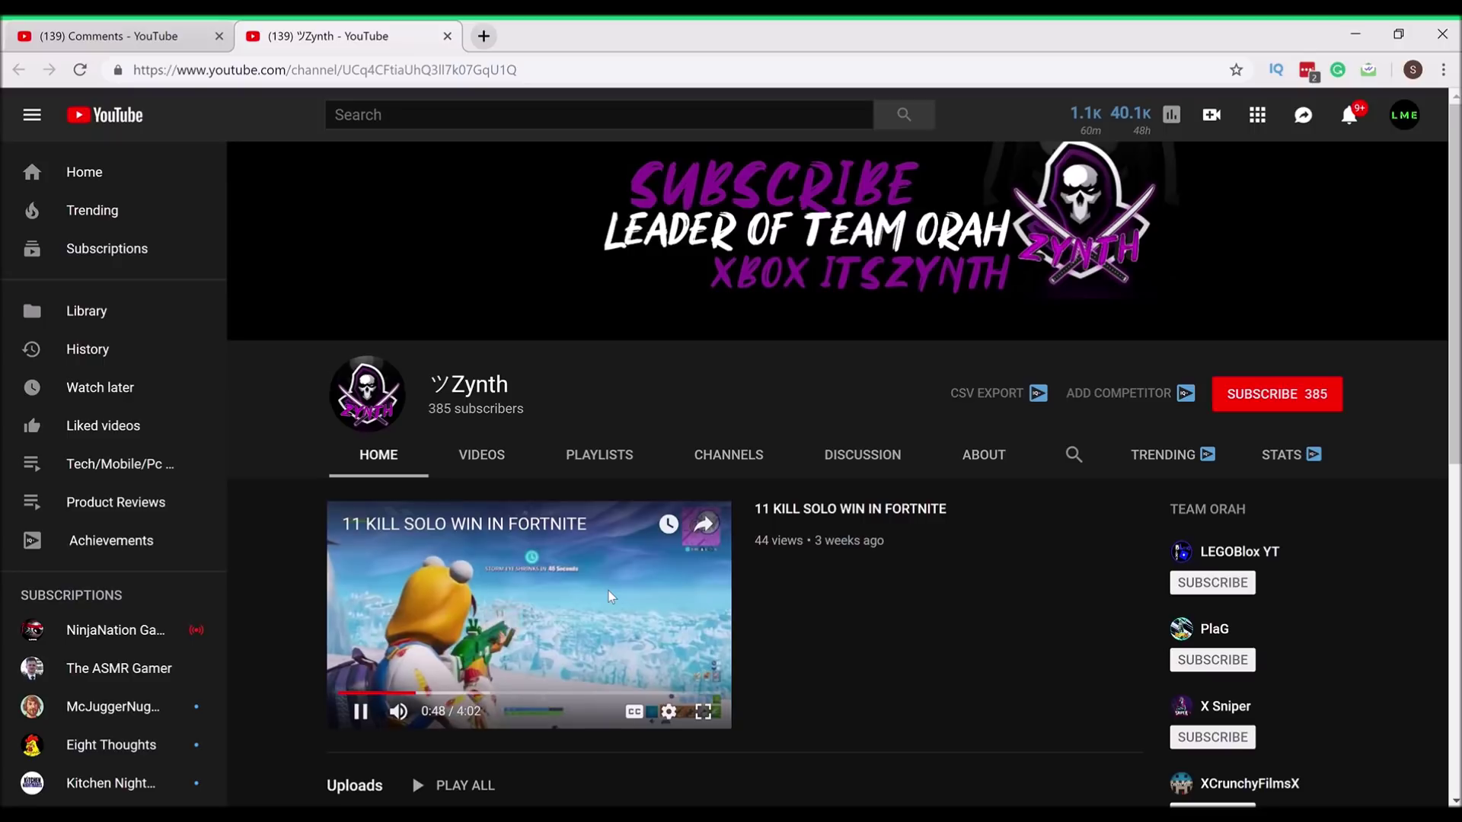
click(563, 623)
click(1004, 462)
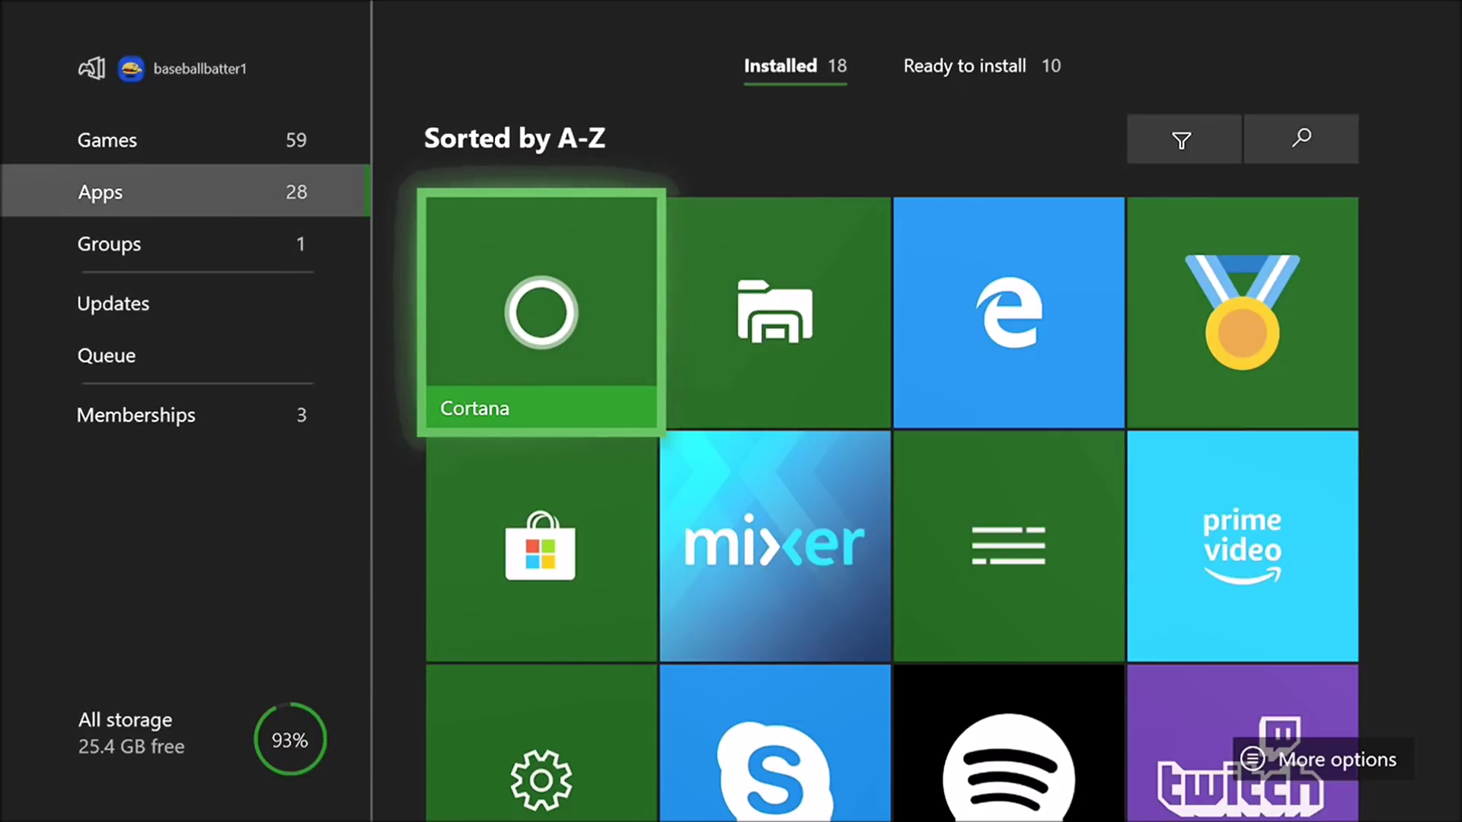
Find the Settings app among the console's installed apps and open it
key(Down)
key(Down)
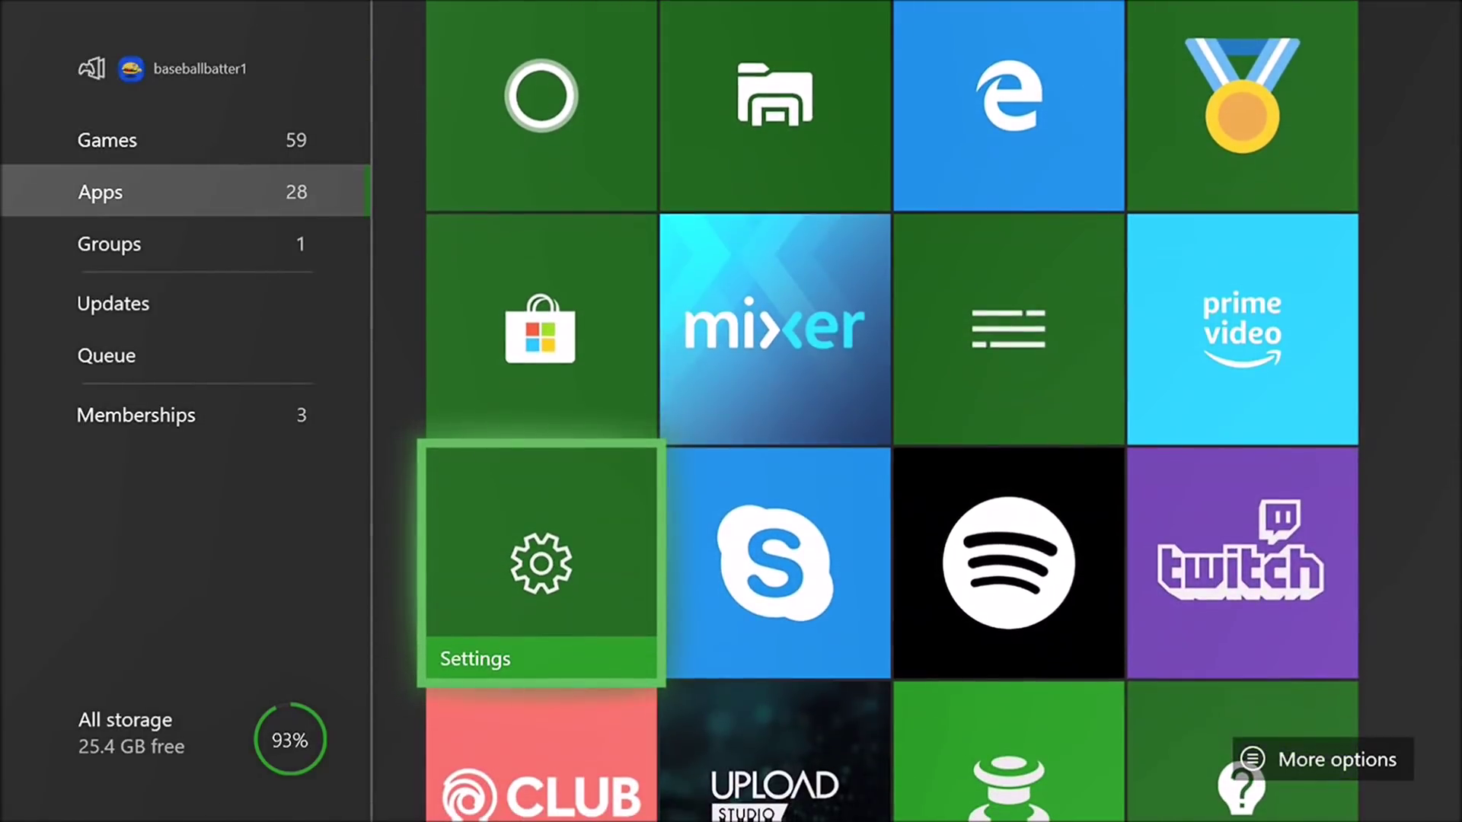
key(Down)
key(Down)
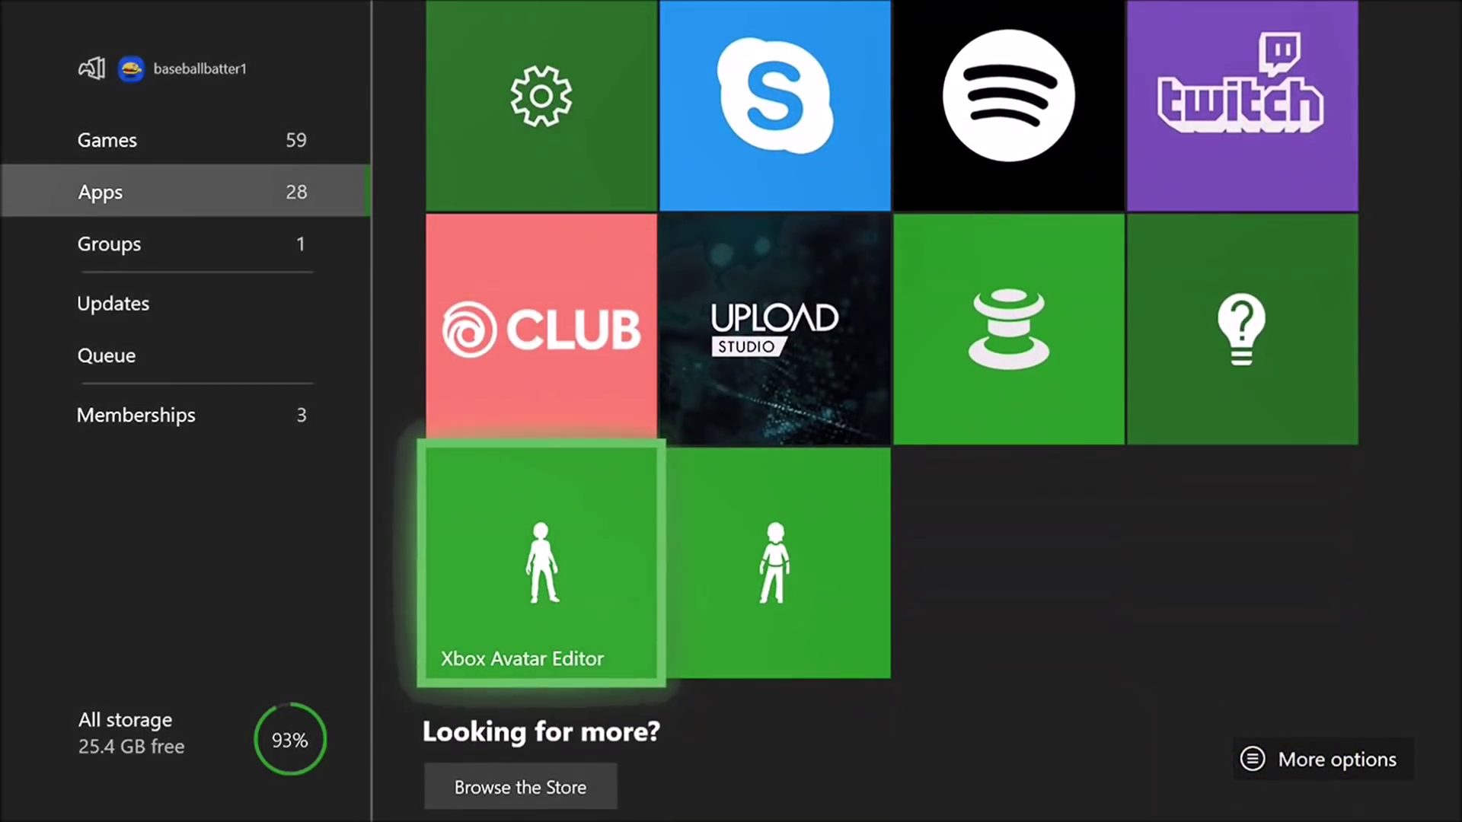
key(Up)
key(Up)
key(Down)
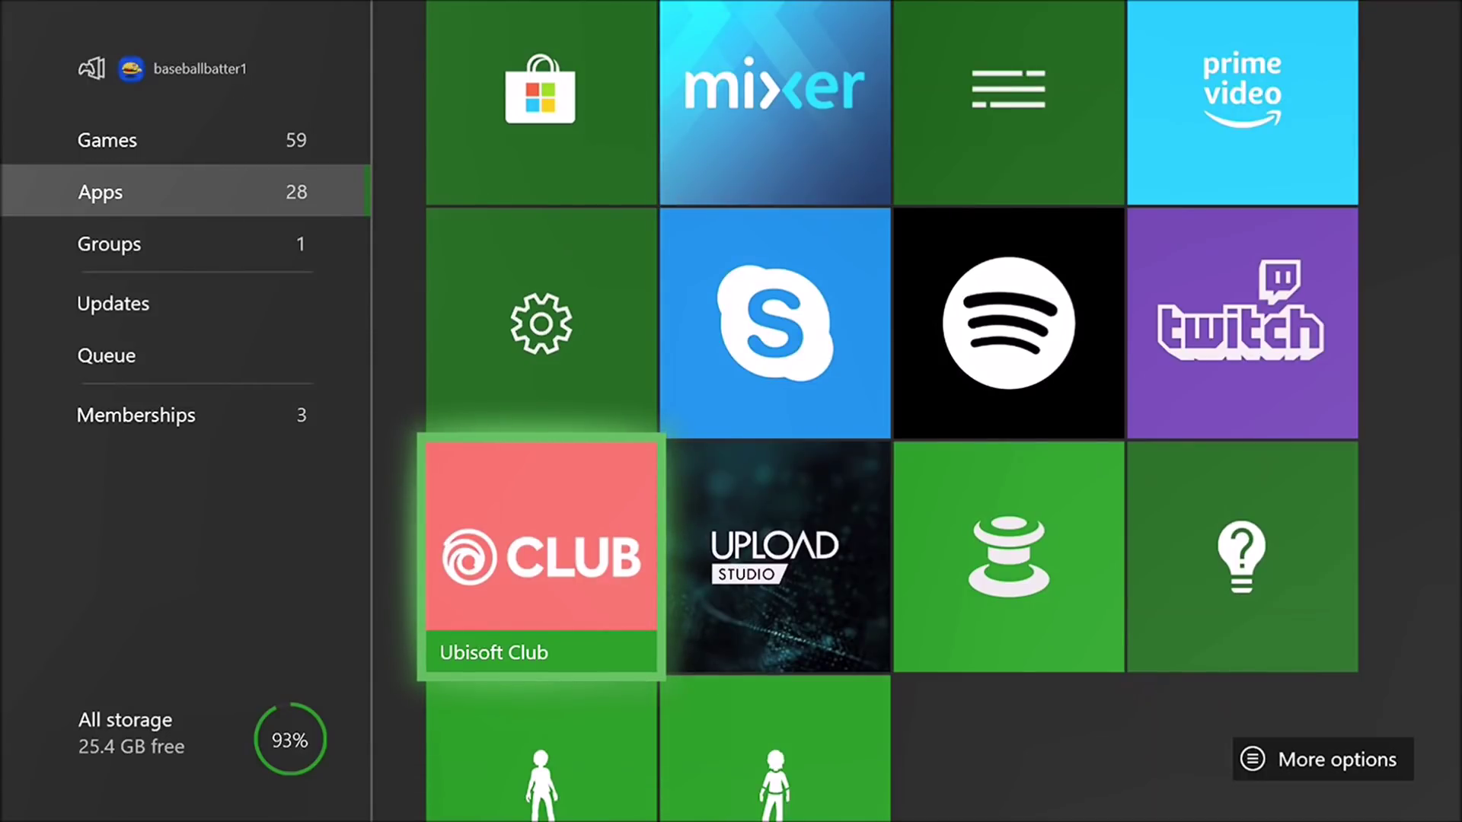
key(Up)
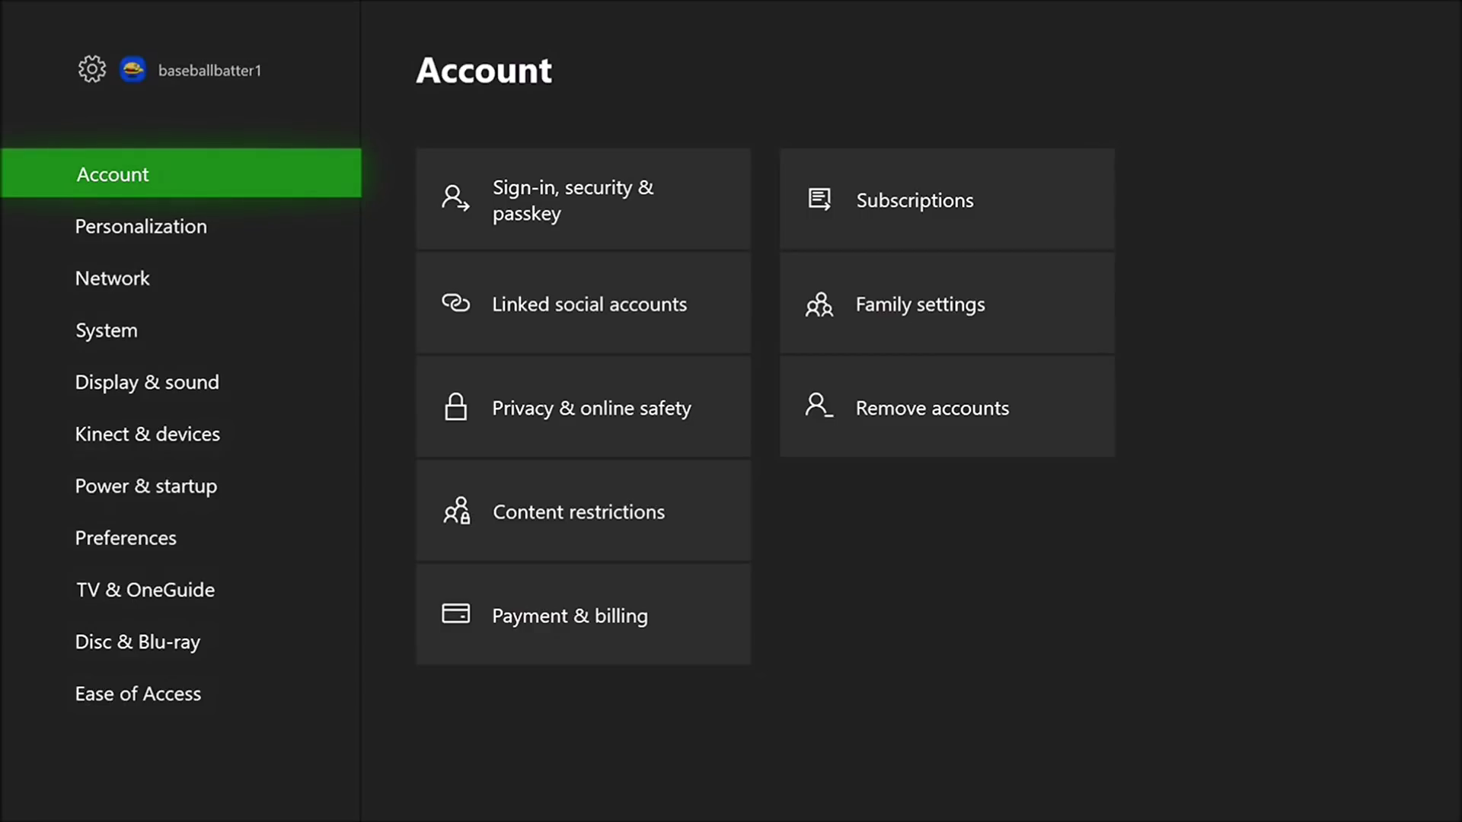
Set the console's power mode to Energy-saving in the Power & startup settings, and return to the installed apps
key(Down)
key(Down)
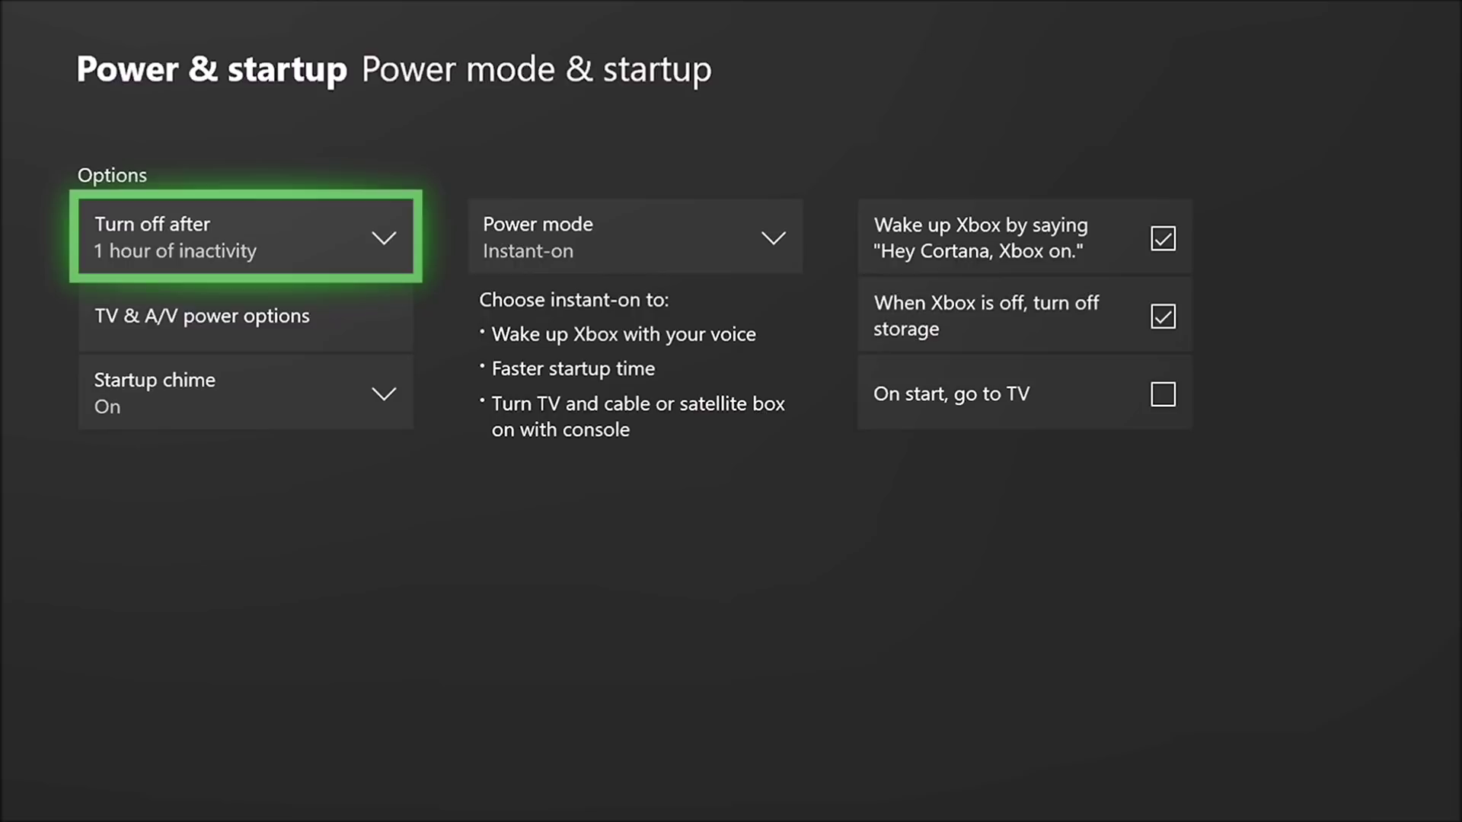
key(Right)
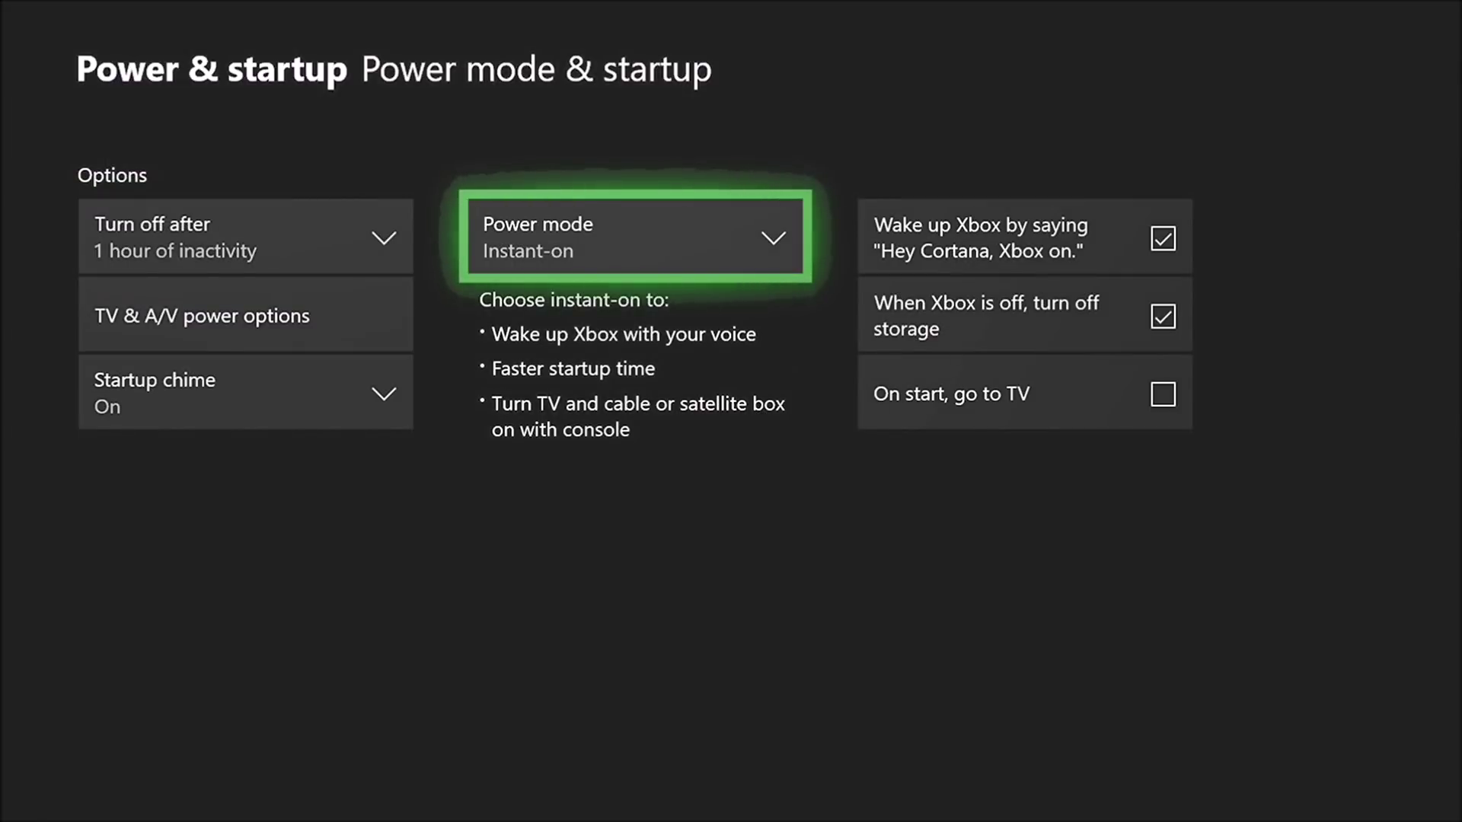
key(Return)
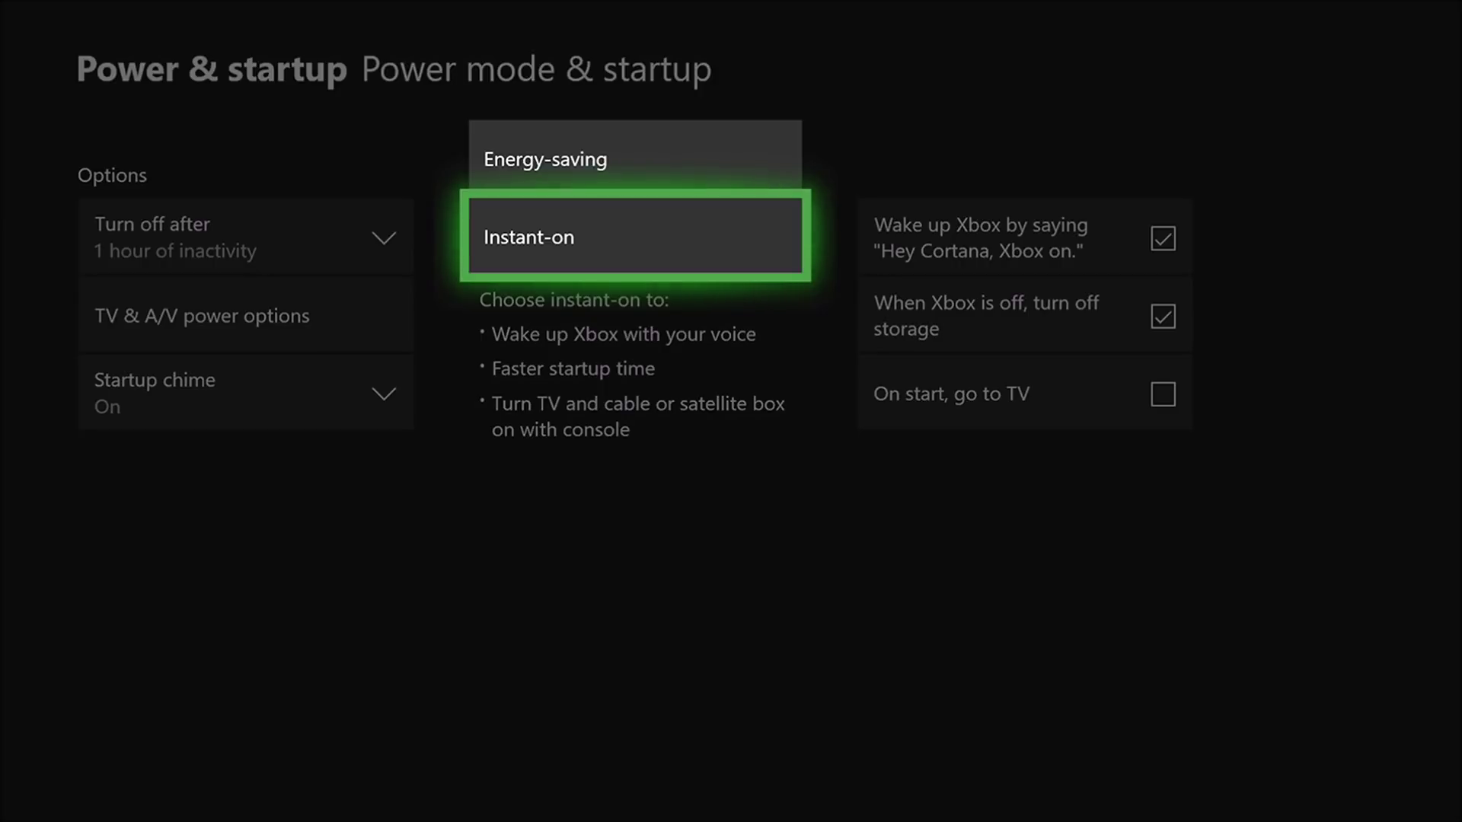
key(Up)
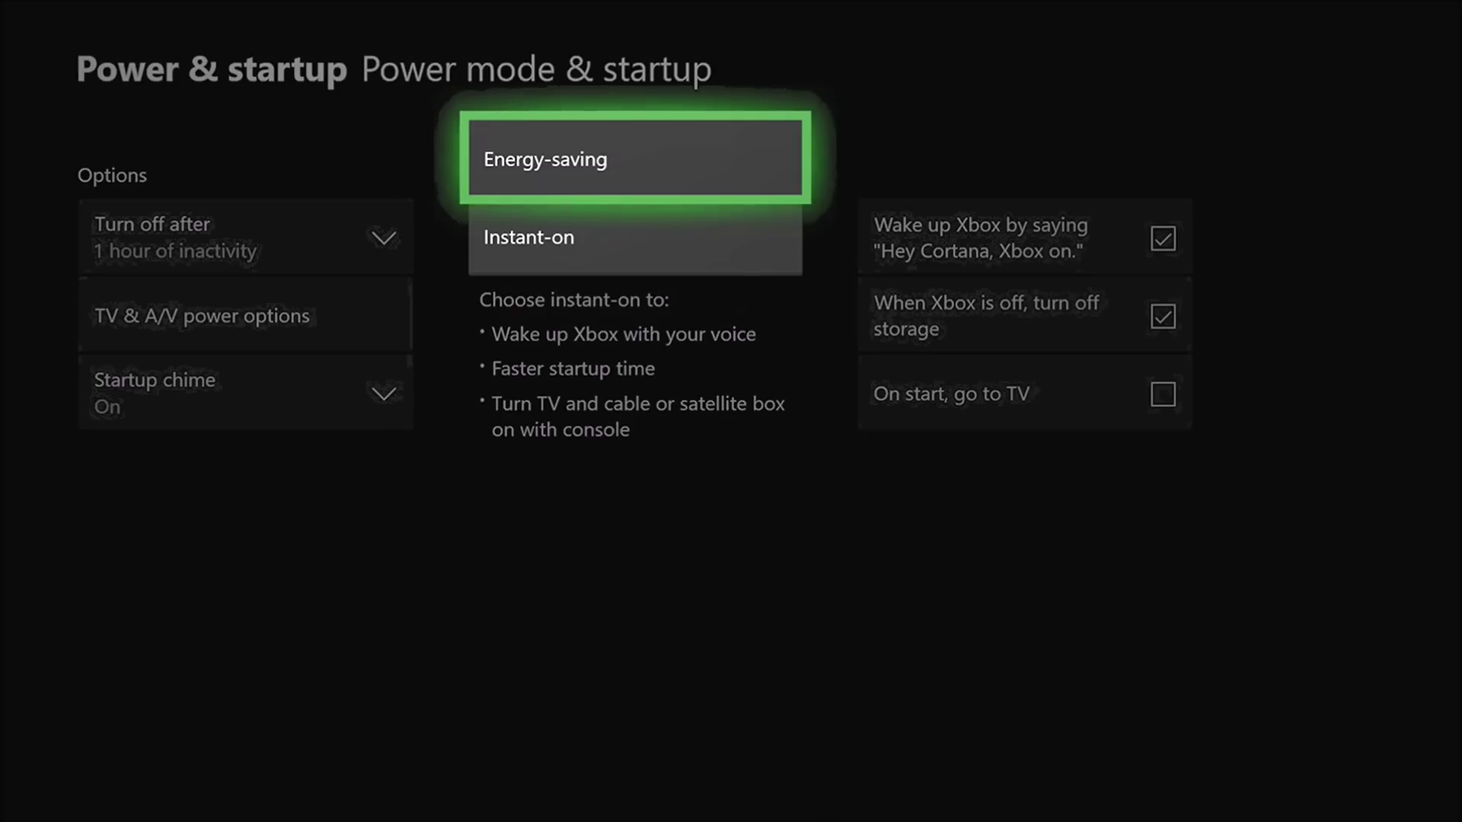
key(Return)
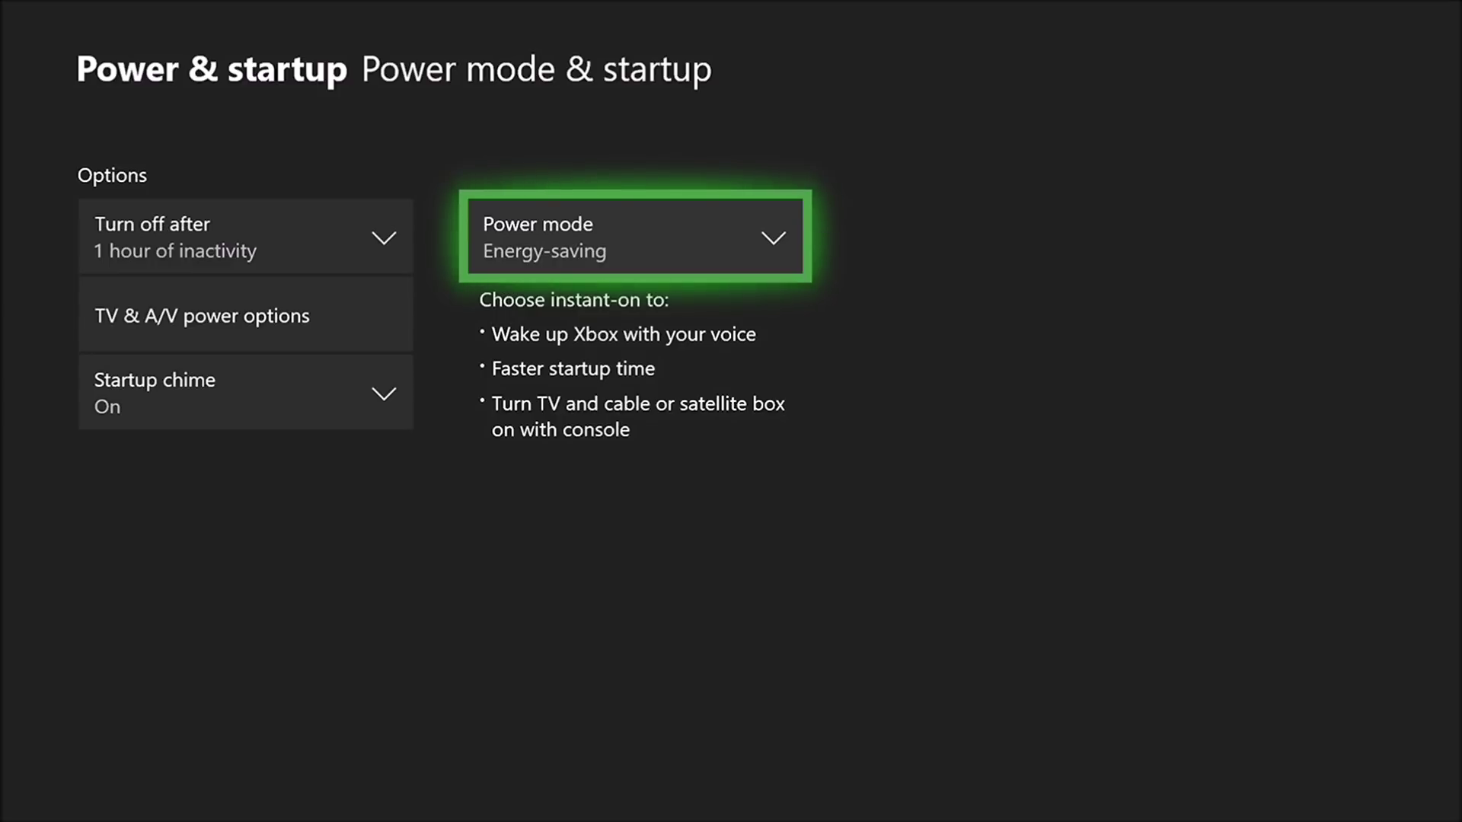
key(Escape)
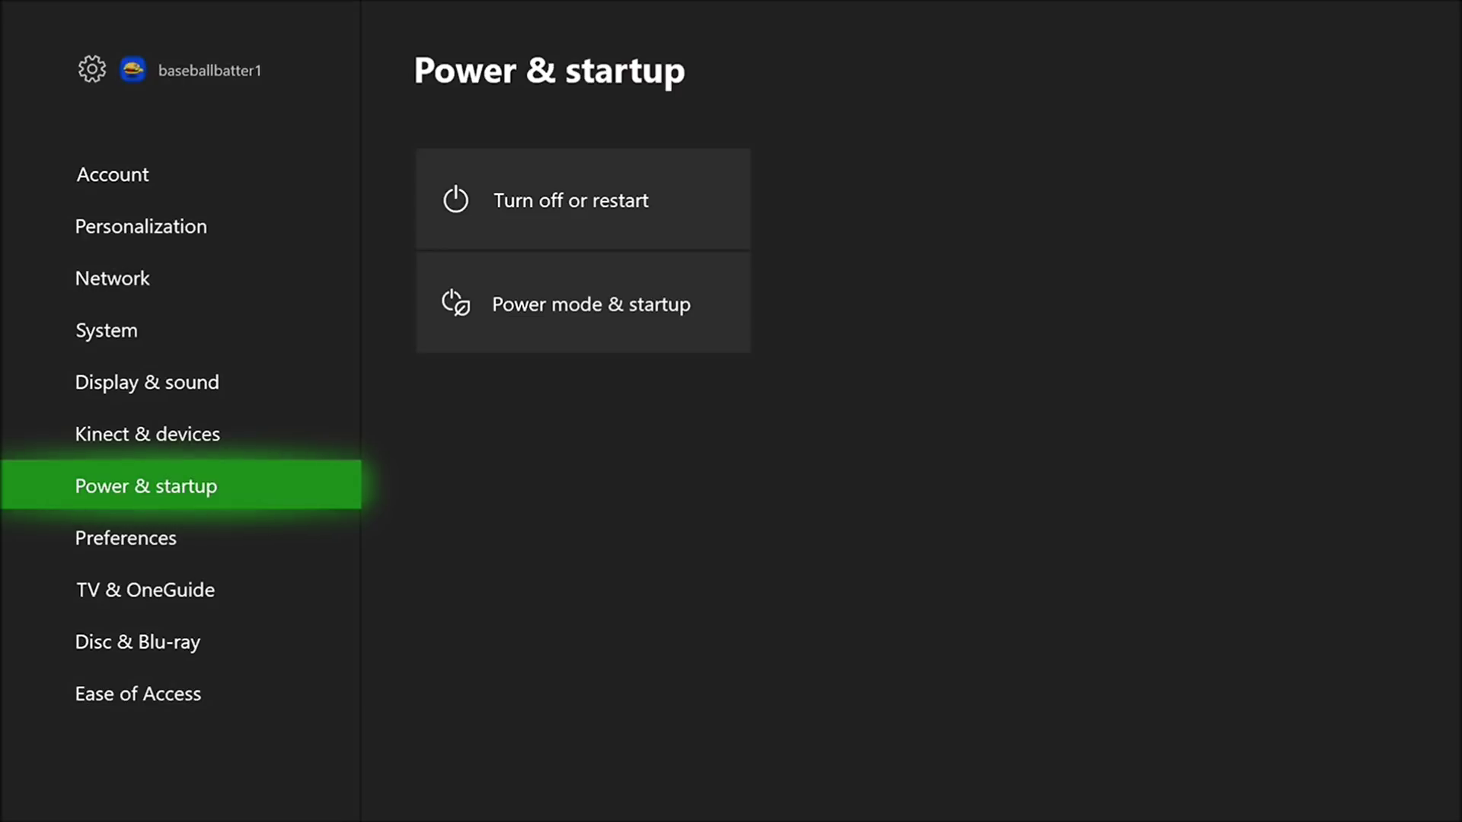
key(Escape)
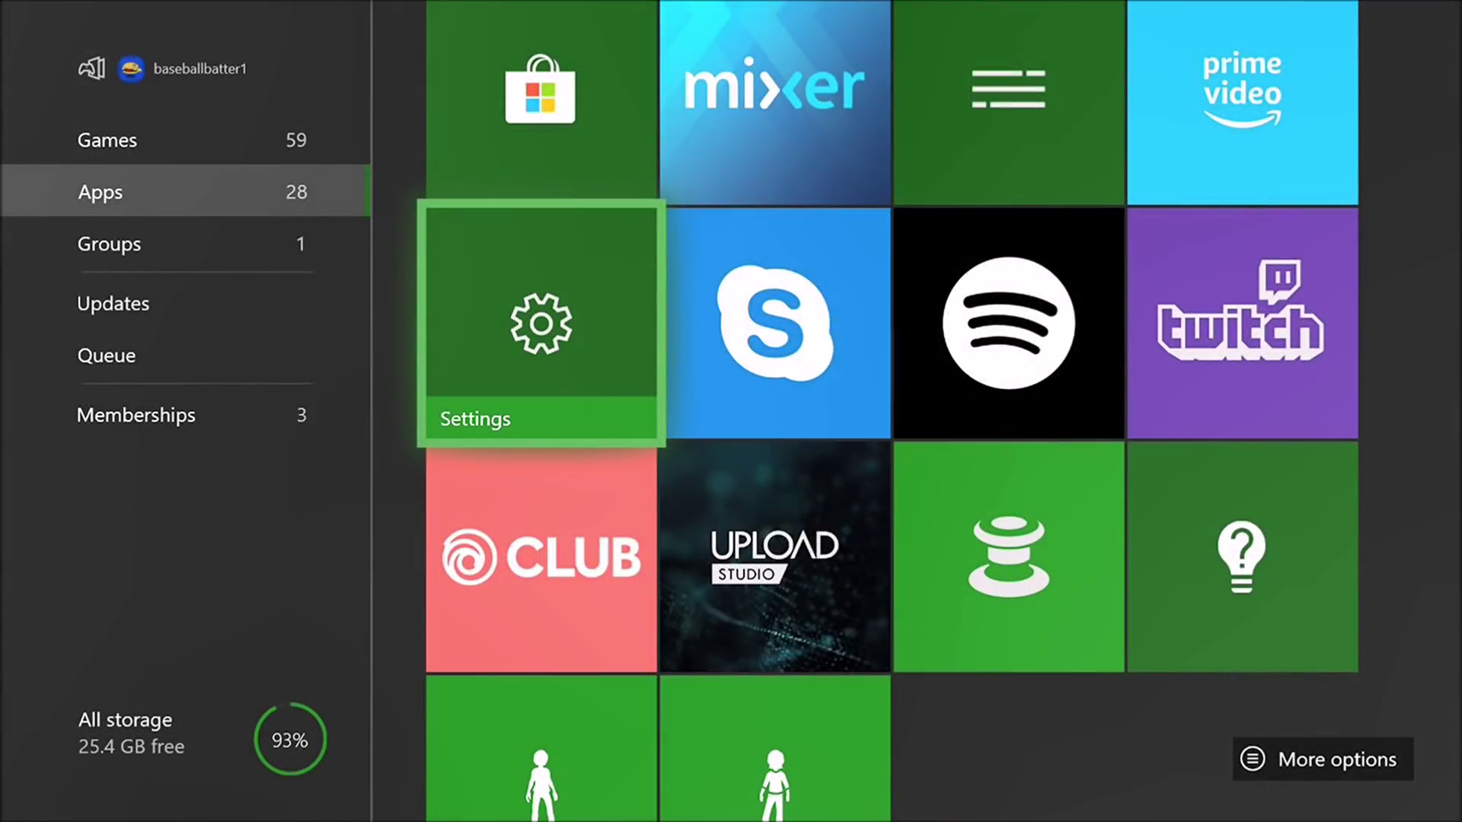
Reopen Settings and open the Blu-ray options in the Disc & Blu-ray category
key(Return)
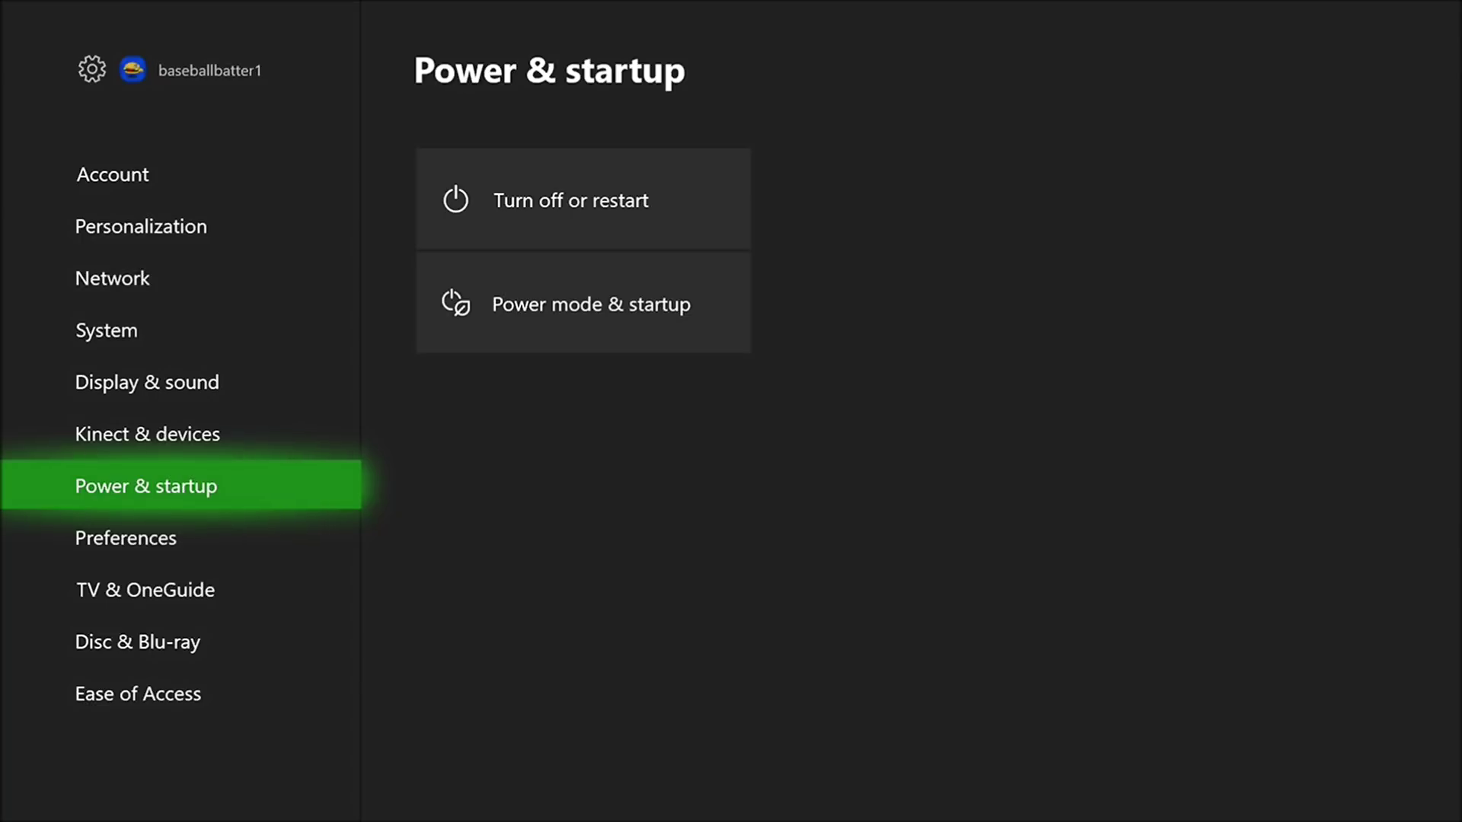
key(Down)
key(Down)
key(Down)
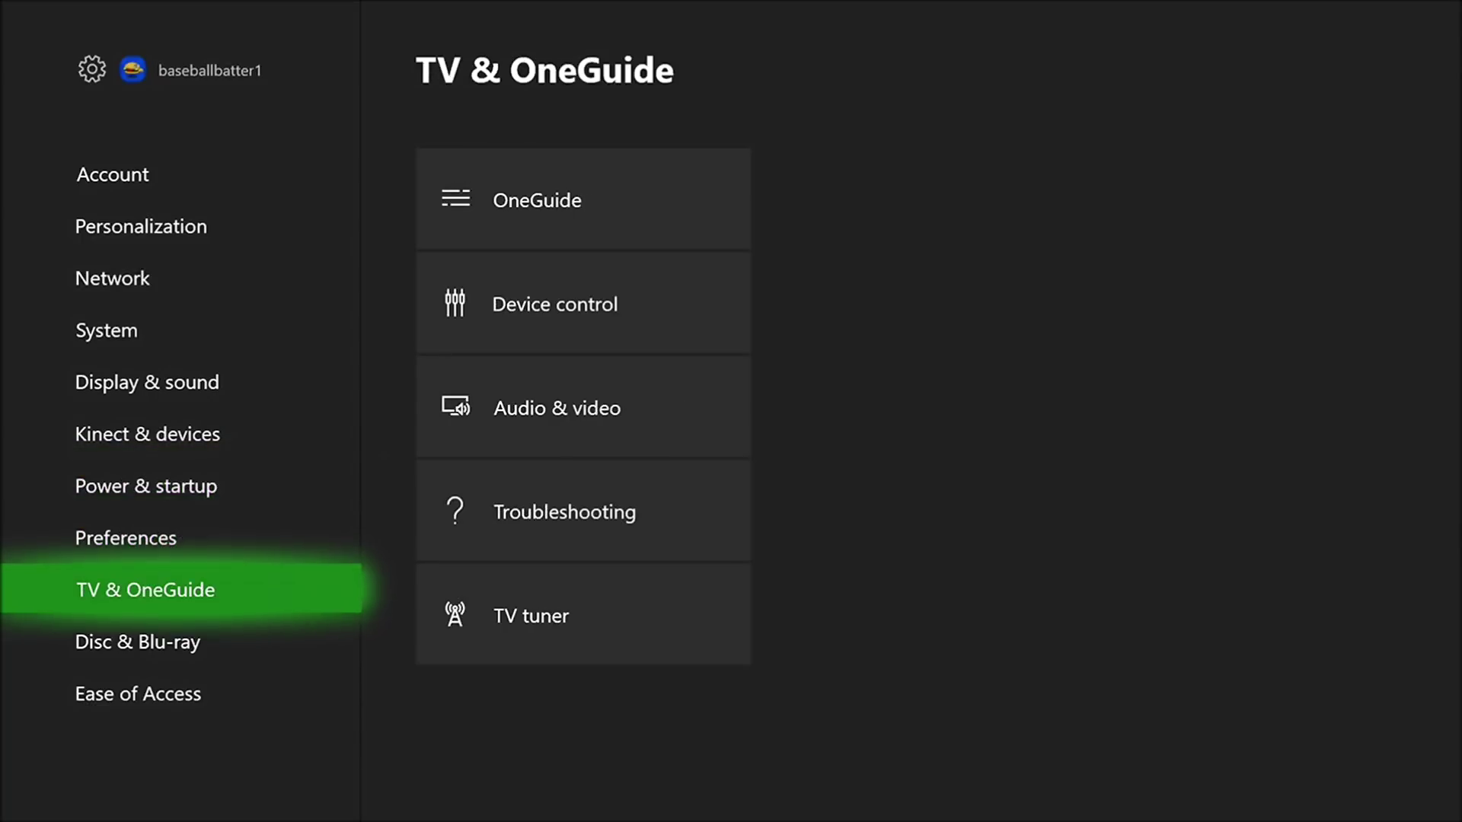
key(Right)
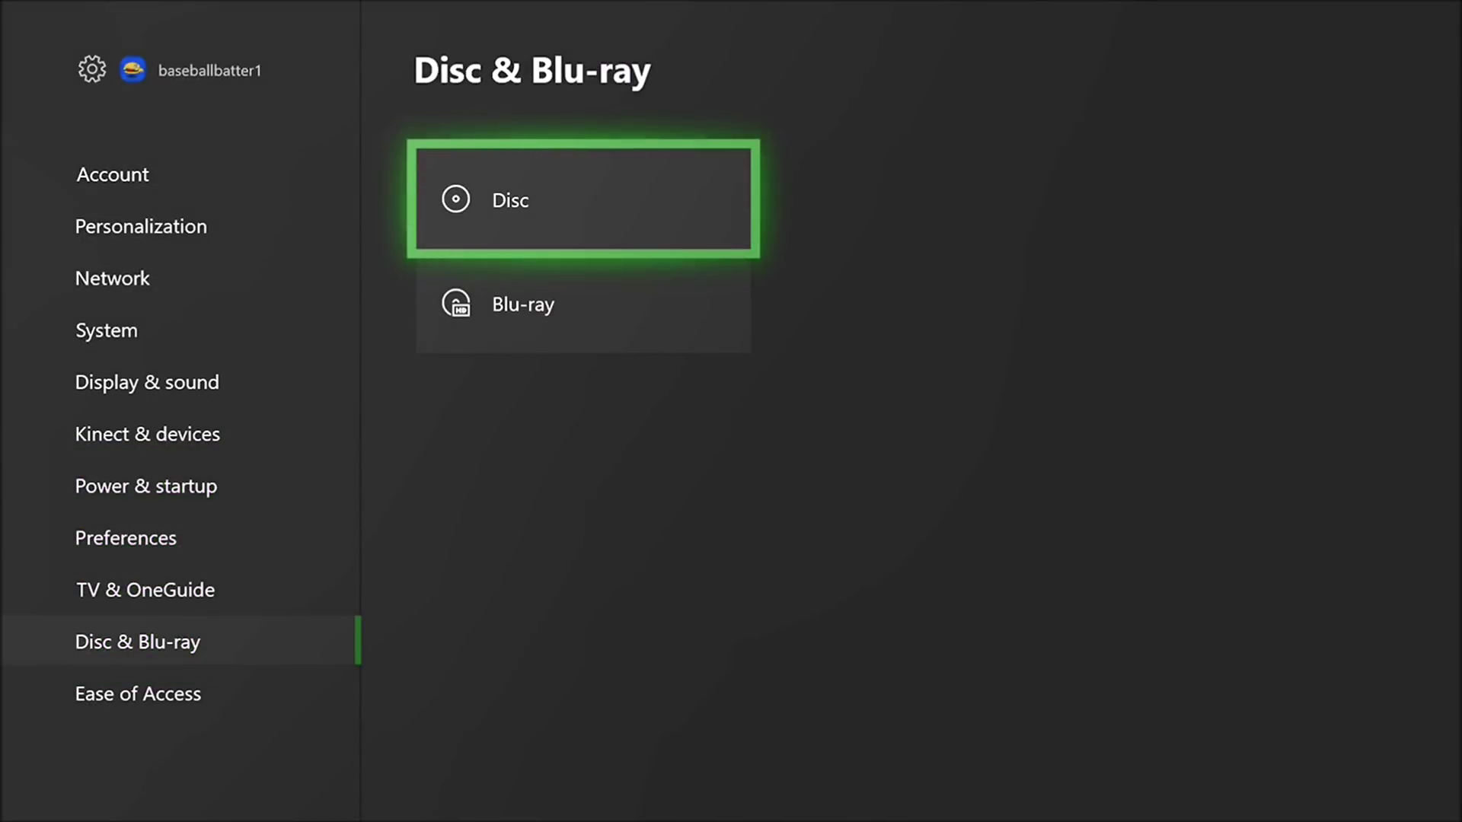
key(Down)
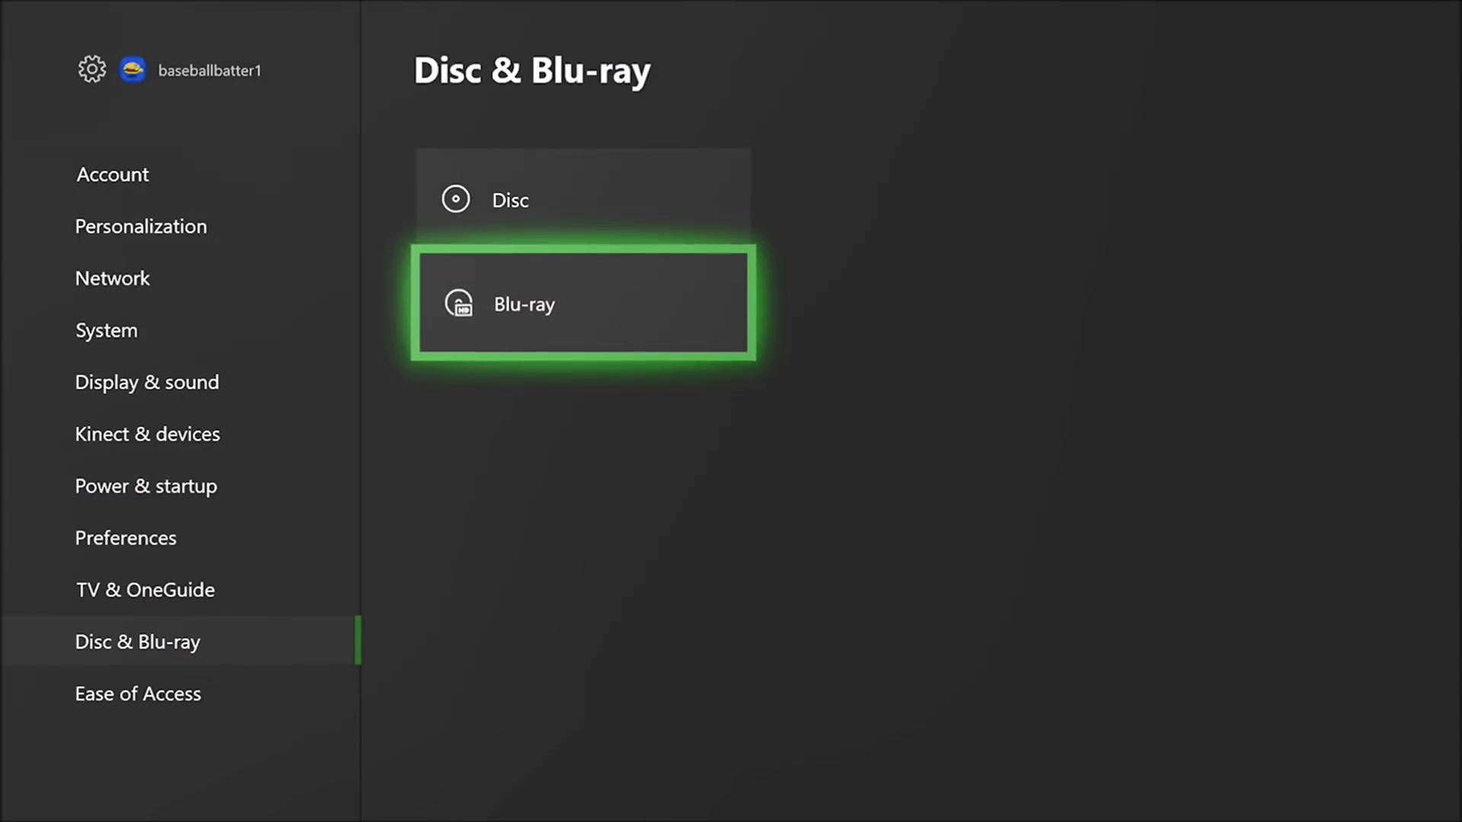
key(Return)
Clear the Blu-ray persistent storage and return to the Disc & Blu-ray category
key(Down)
key(Down)
key(Return)
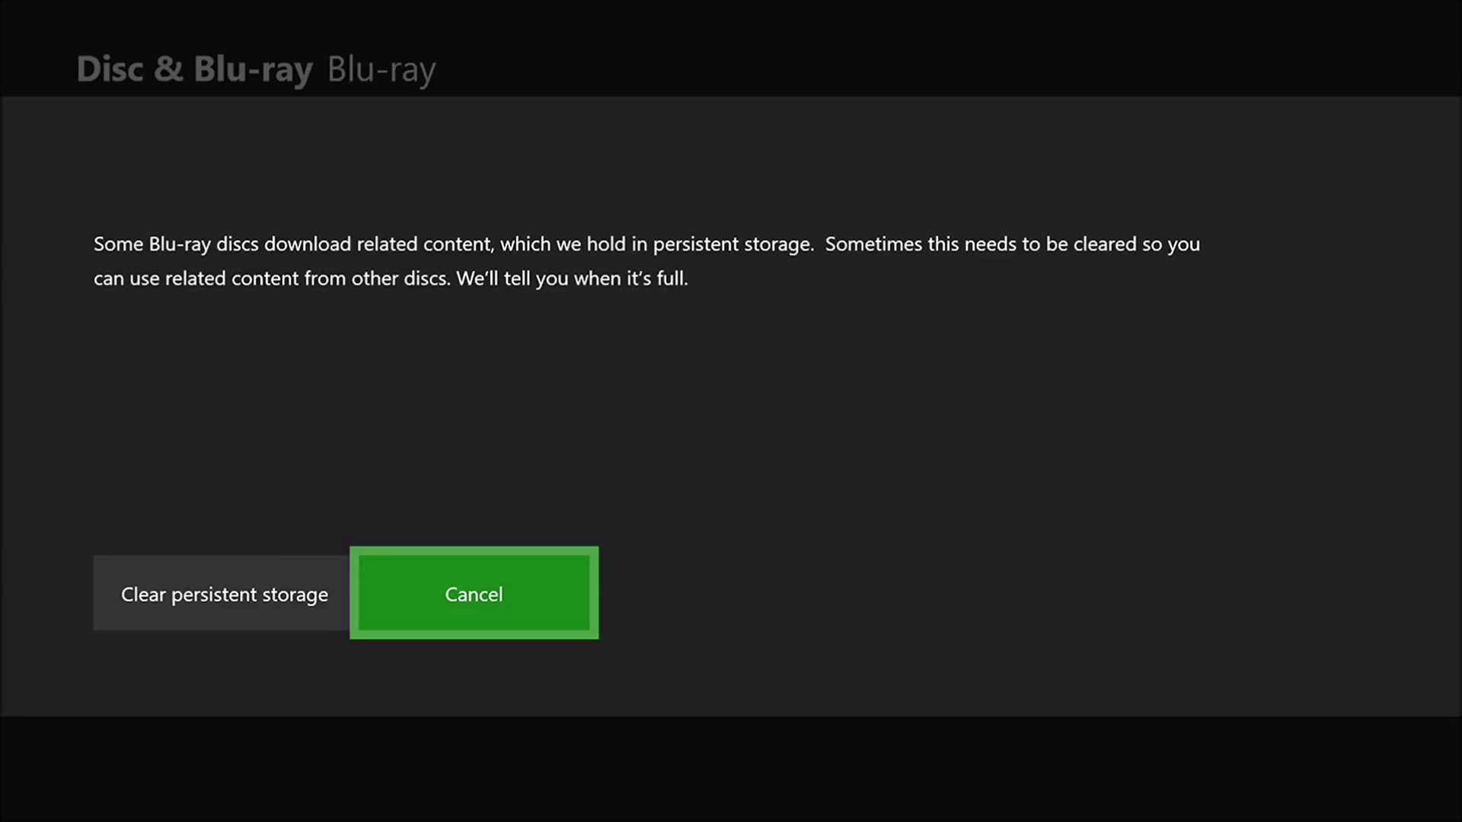
key(Left)
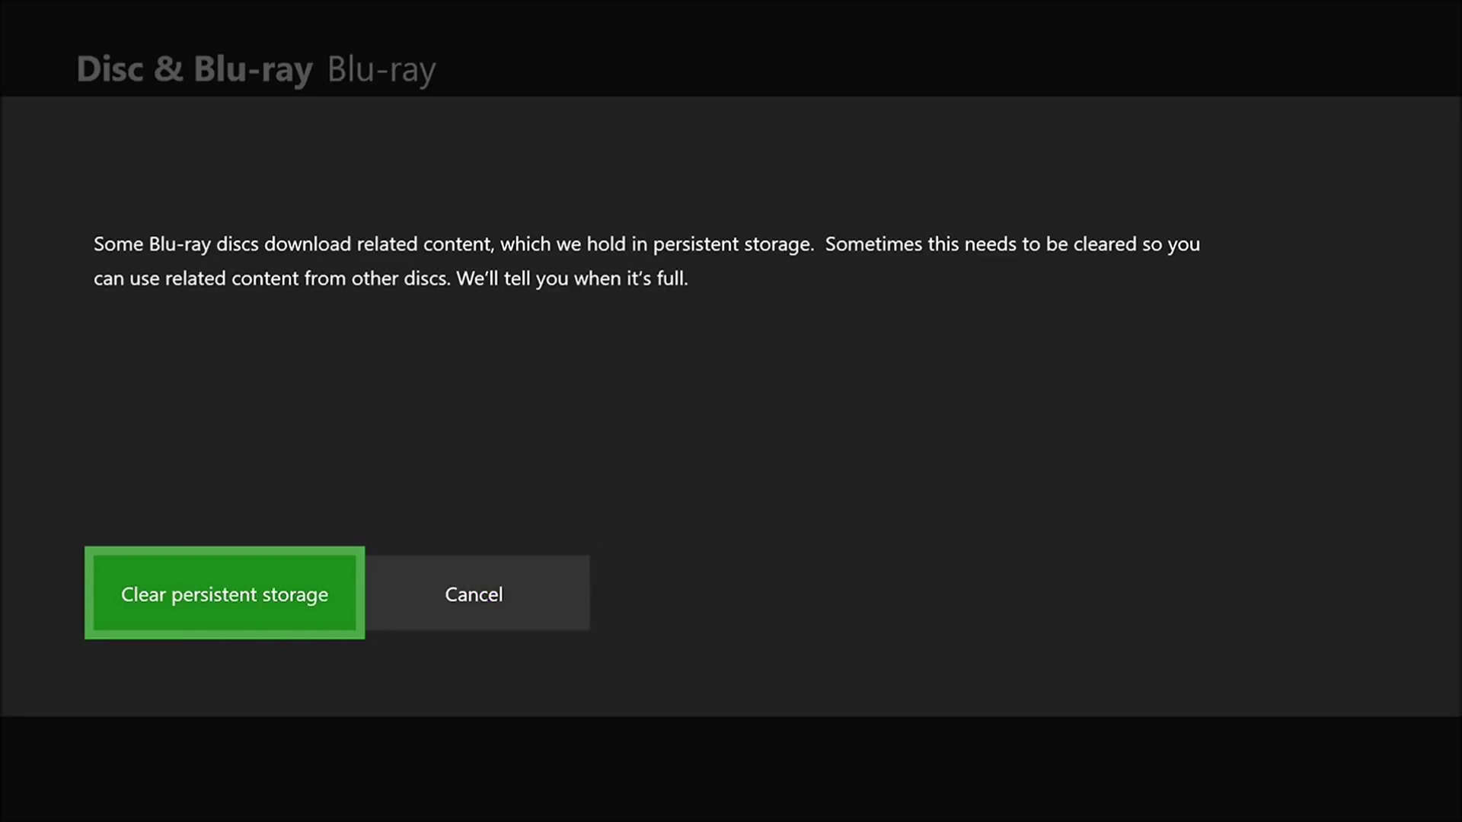
key(Return)
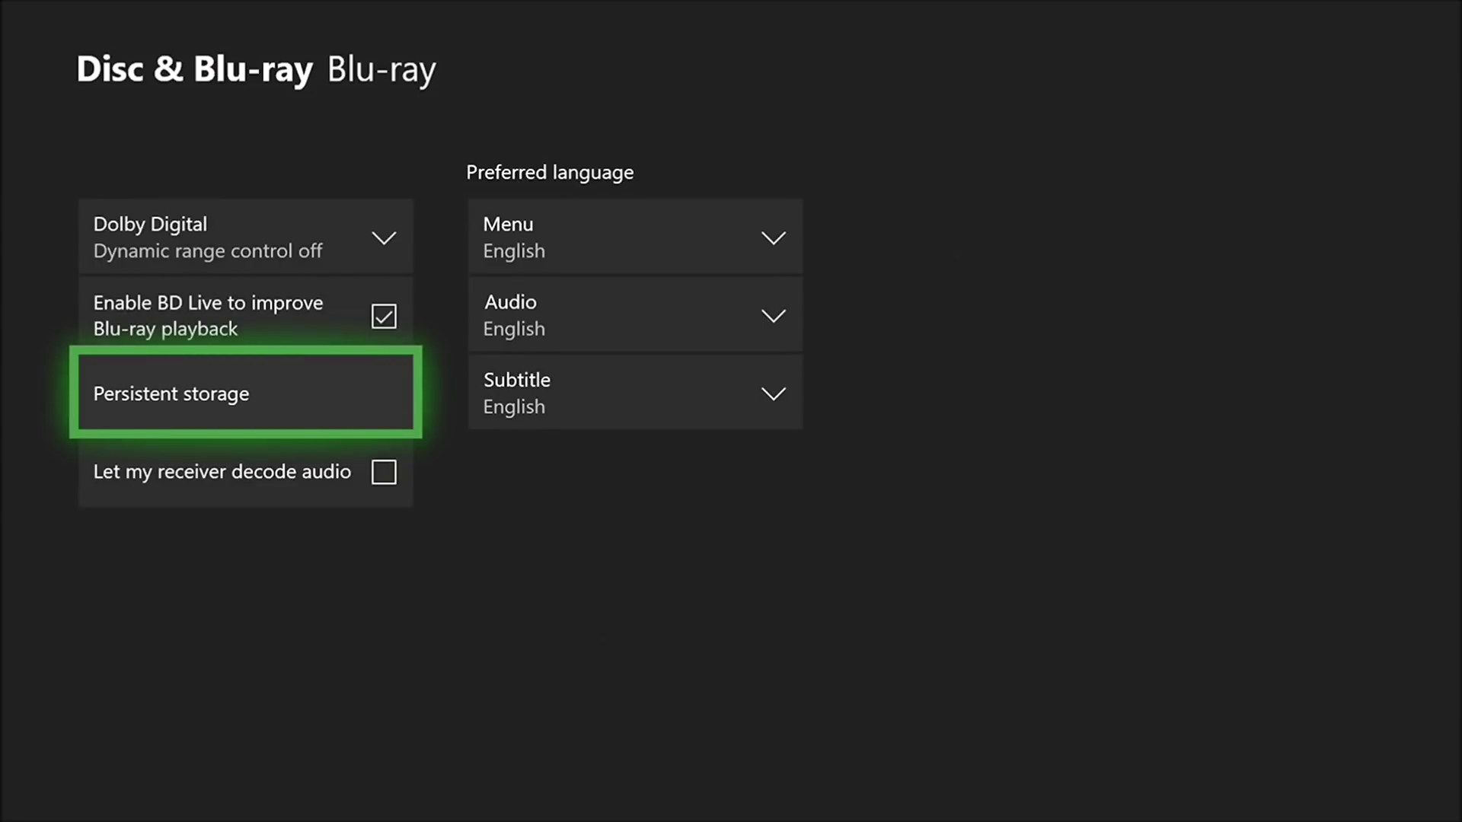
key(Up)
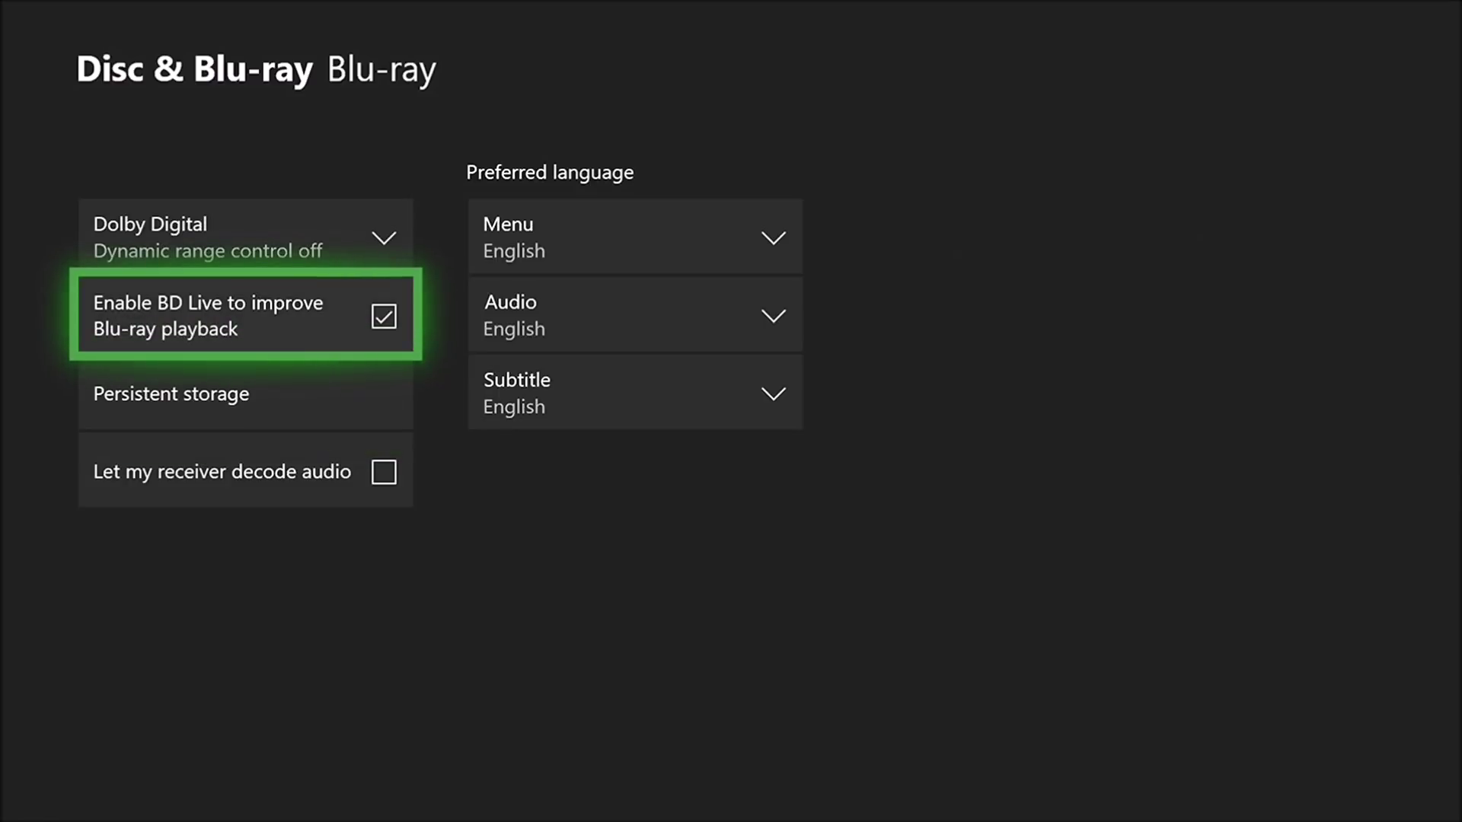
key(Escape)
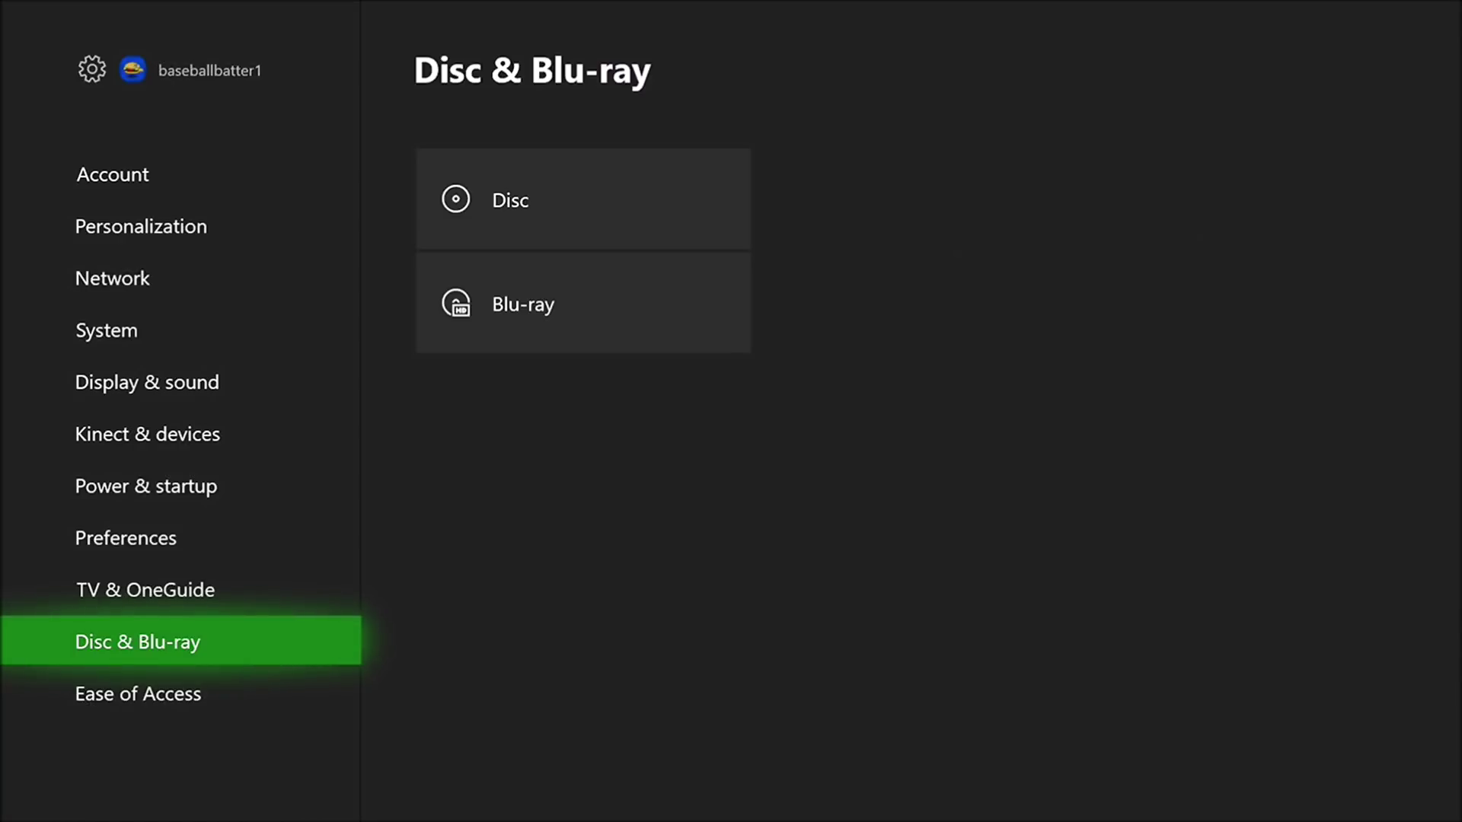
Go to the System category of the console settings
key(Up)
key(Up)
key(Up)
key(Up)
key(Up)
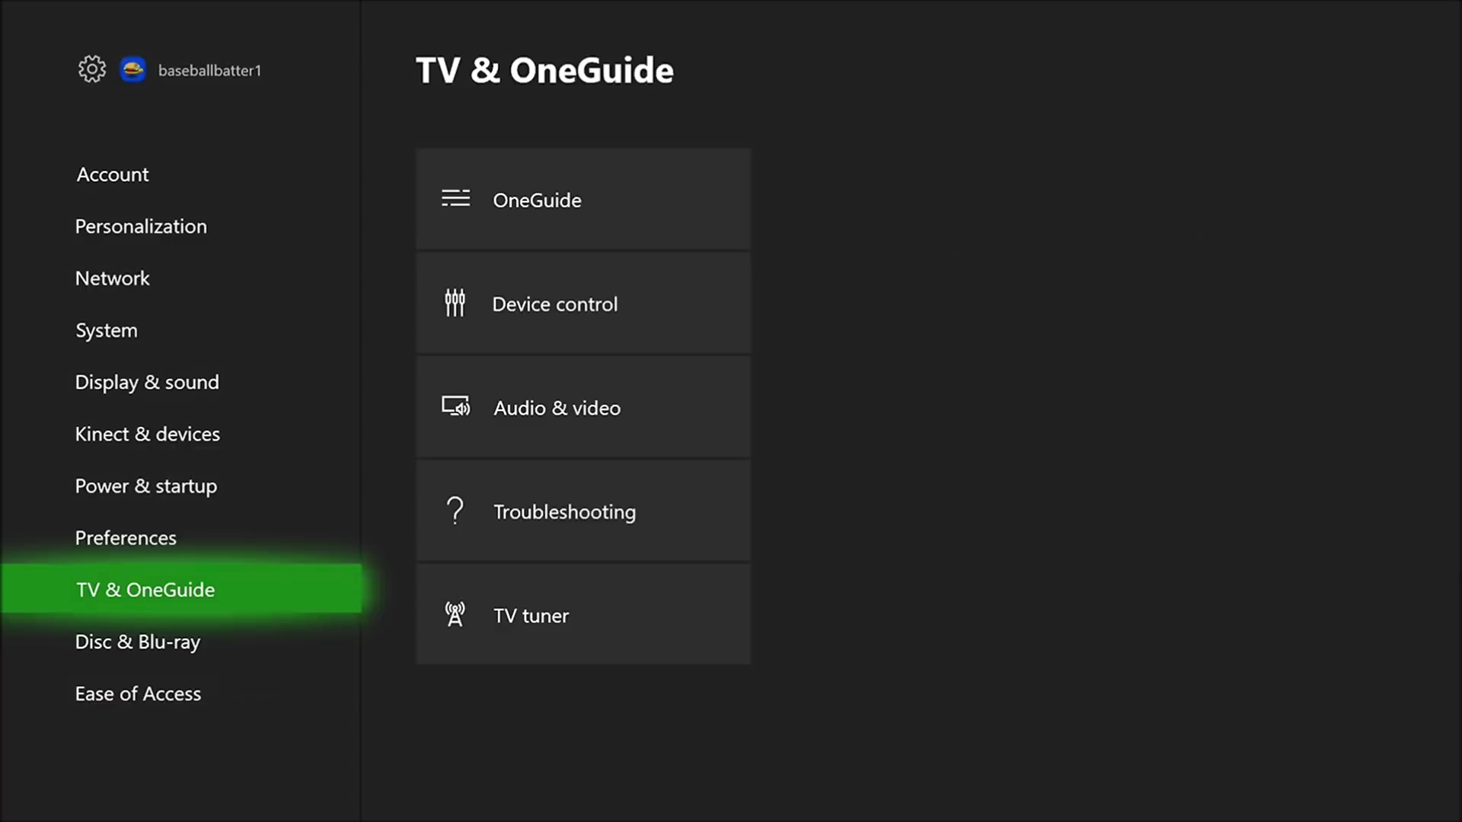
key(Up)
key(Up)
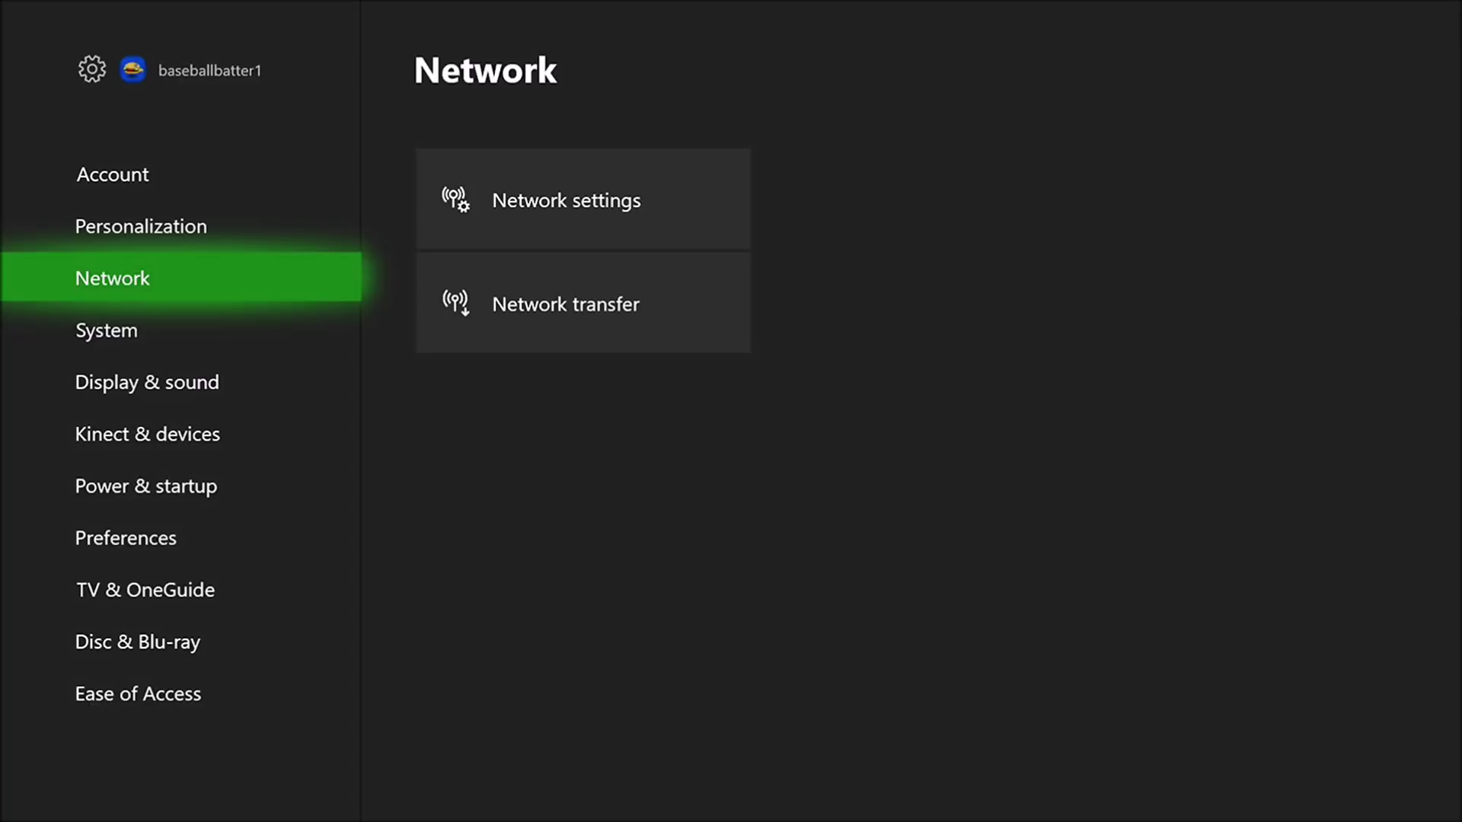
key(Down)
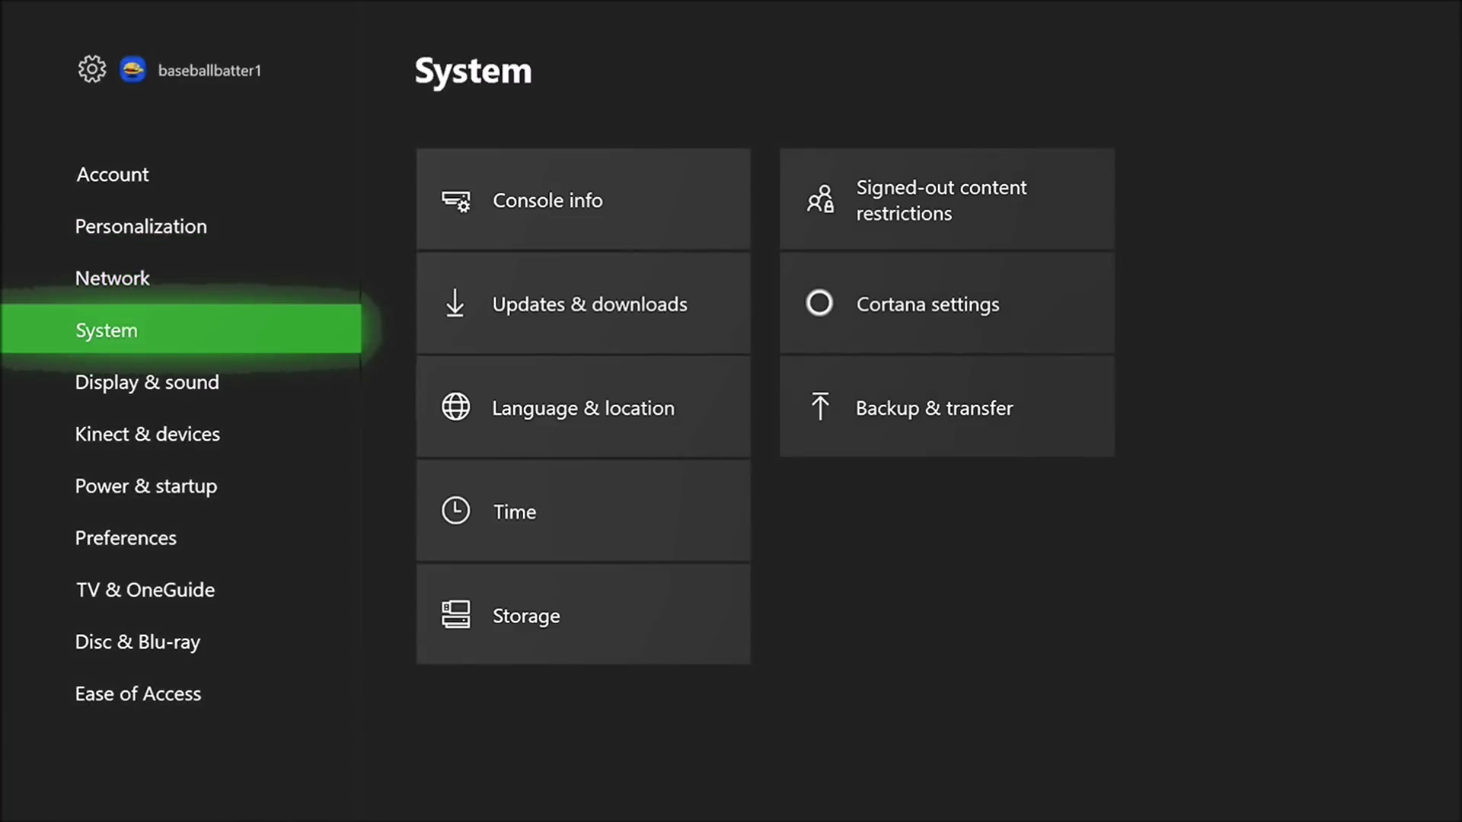